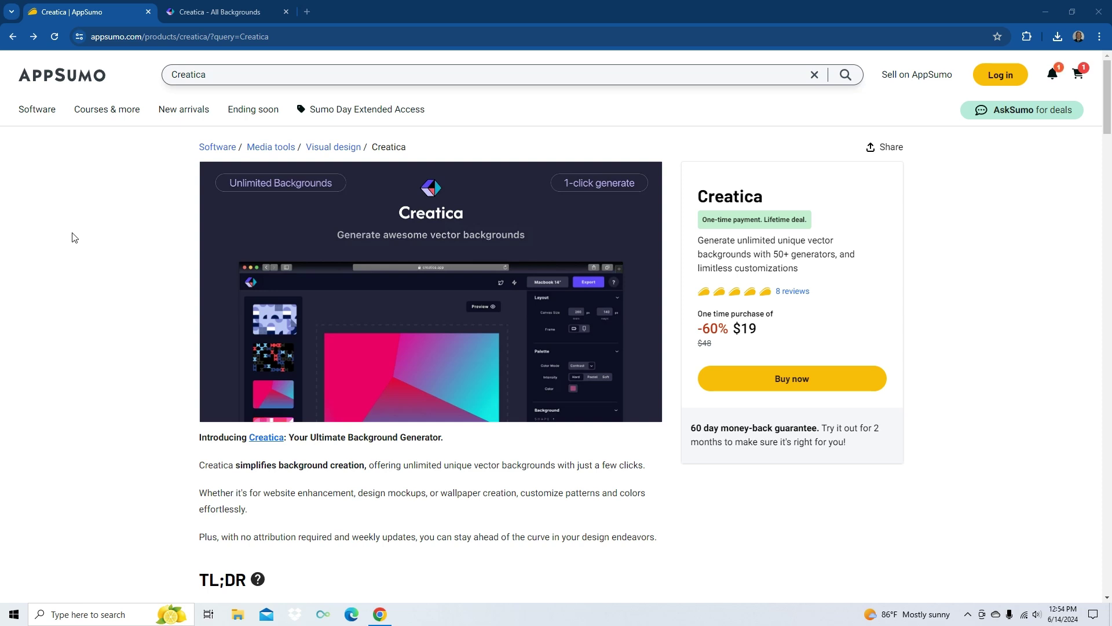
Scroll down to the $19 lifetime deal's TL;DR and At-a-glance details.
{"action": "scroll", "coordinate": [112, 261], "scroll_direction": "down", "scroll_amount": 8}
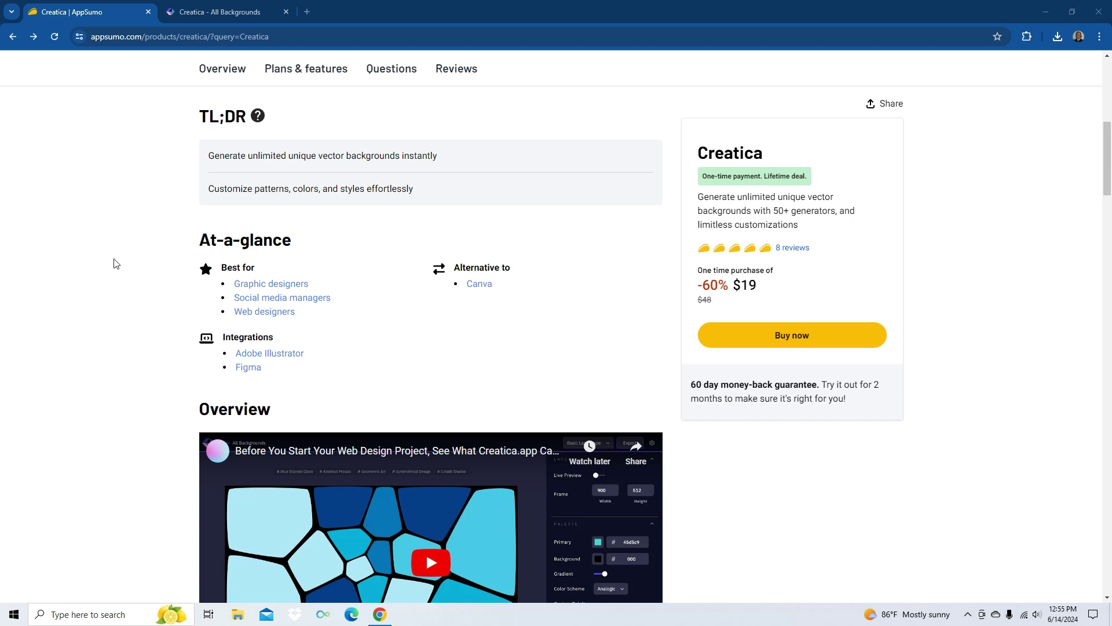
Scroll into the Overview's 'Unleash your design potential' section on Grid, Gradients & Palettes and Patterns.
{"action": "scroll", "coordinate": [114, 263], "scroll_direction": "down", "scroll_amount": 10}
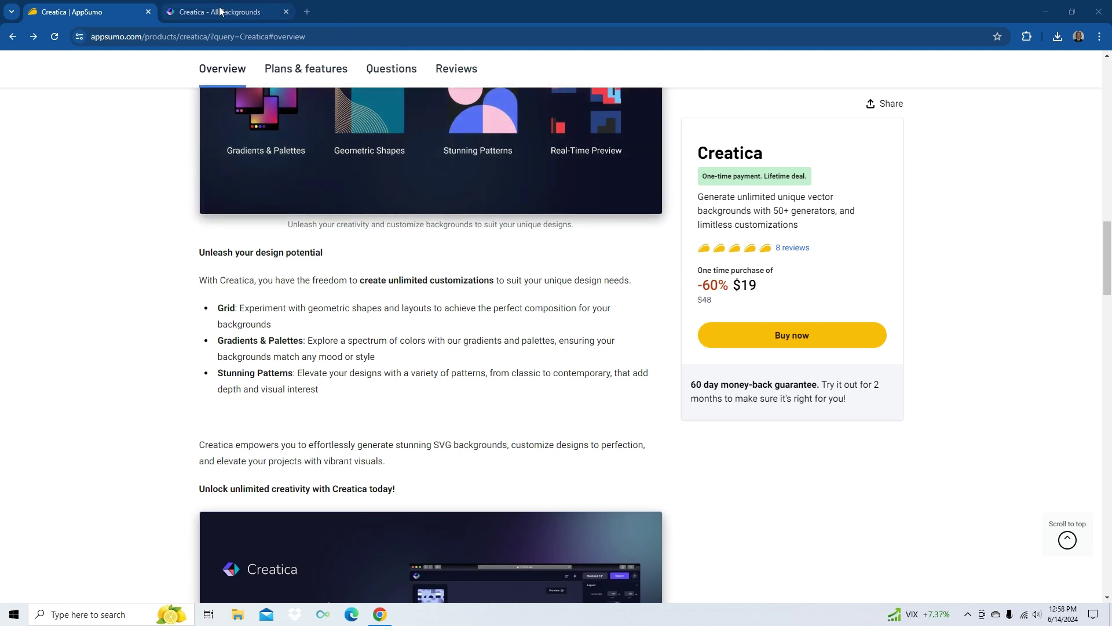
{"action": "left_click", "coordinate": [220, 10]}
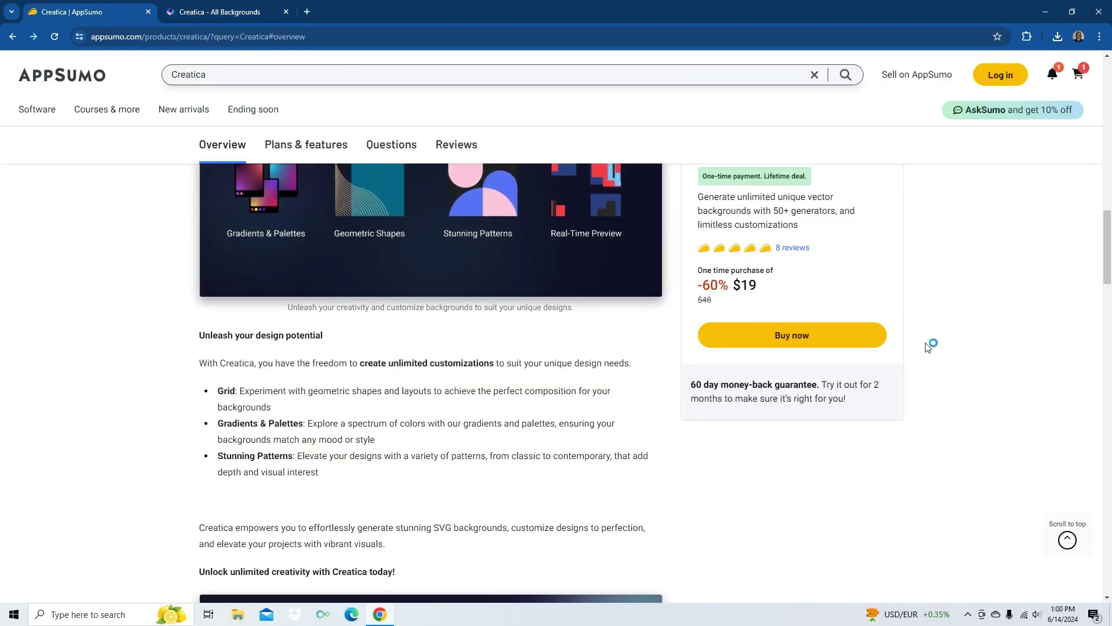
Scroll to Plans & features and read the Plan 1 card: one code for a one-time $19.
{"action": "scroll", "coordinate": [869, 289], "scroll_direction": "up", "scroll_amount": 2}
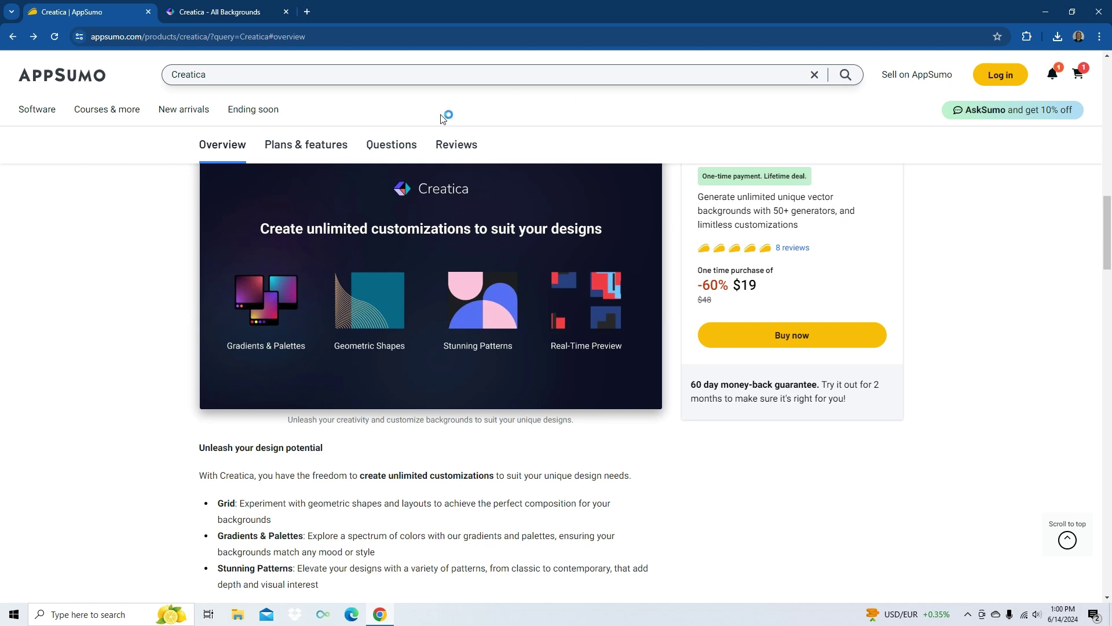
{"action": "scroll", "coordinate": [499, 129], "scroll_direction": "down", "scroll_amount": 10}
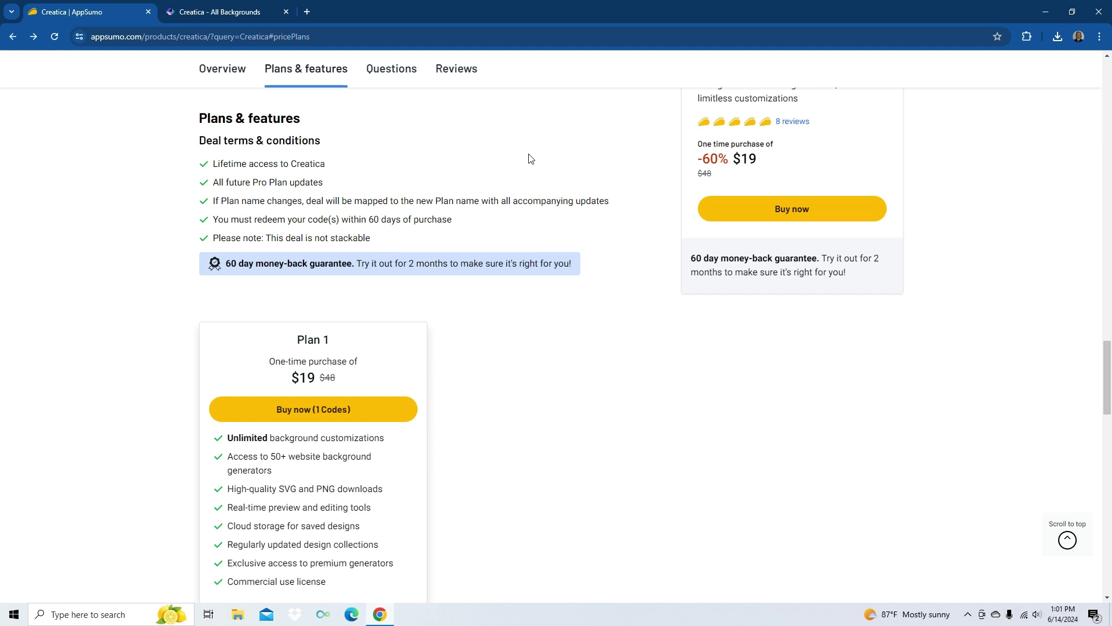
{"action": "scroll", "coordinate": [531, 426], "scroll_direction": "down", "scroll_amount": 1}
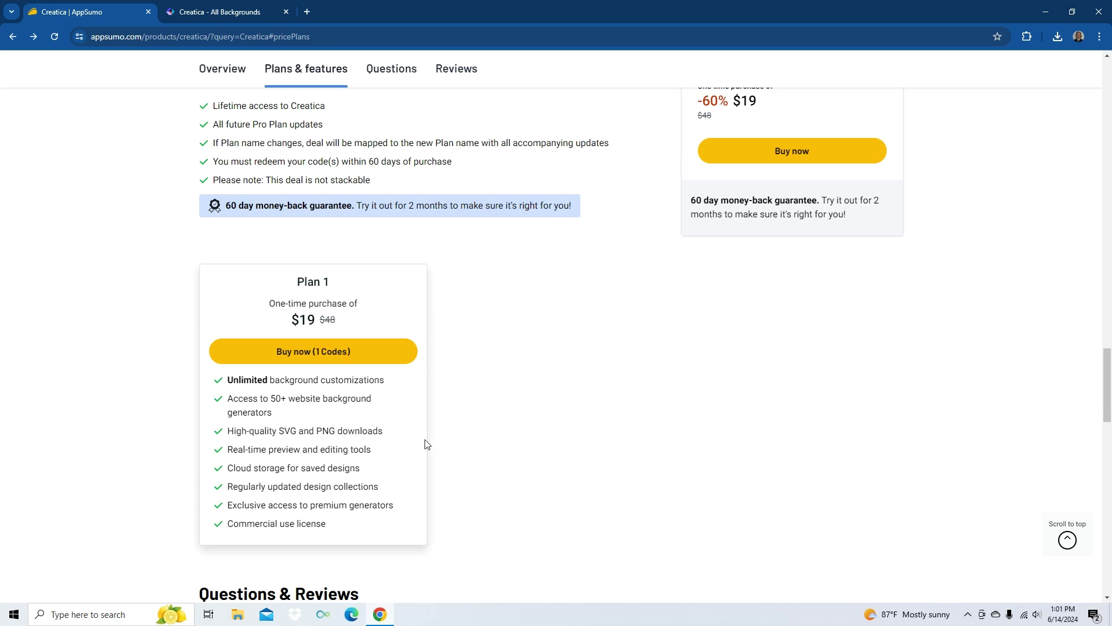
{"action": "scroll", "coordinate": [429, 446], "scroll_direction": "down", "scroll_amount": 1}
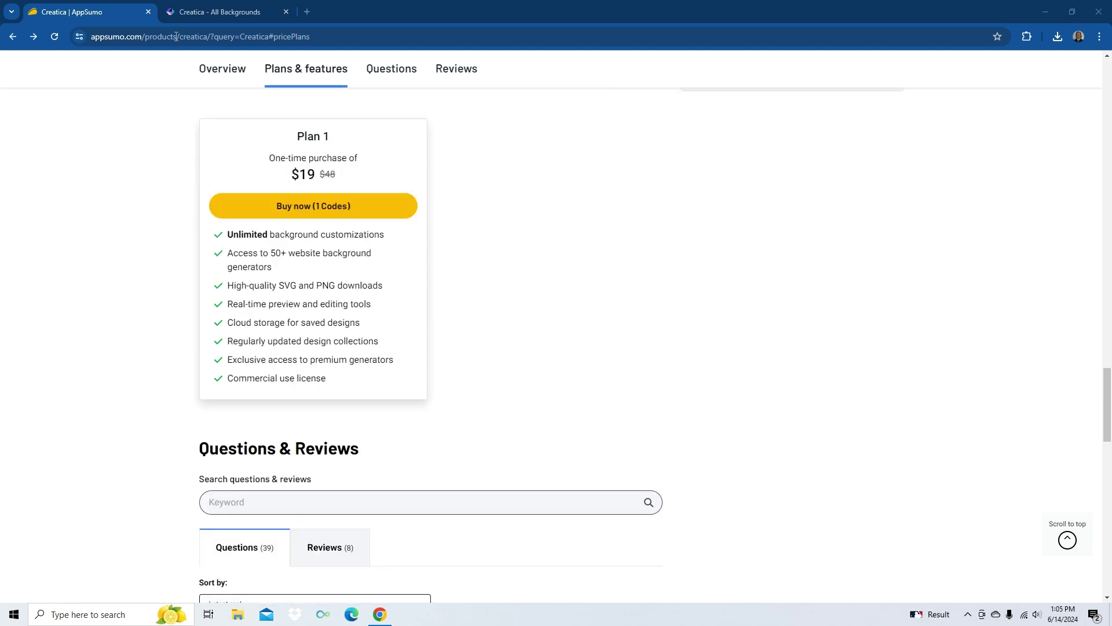
Switch to the 'Creatica - All Backgrounds' tab and browse the All SVG Generators grid.
{"action": "left_click", "coordinate": [213, 10]}
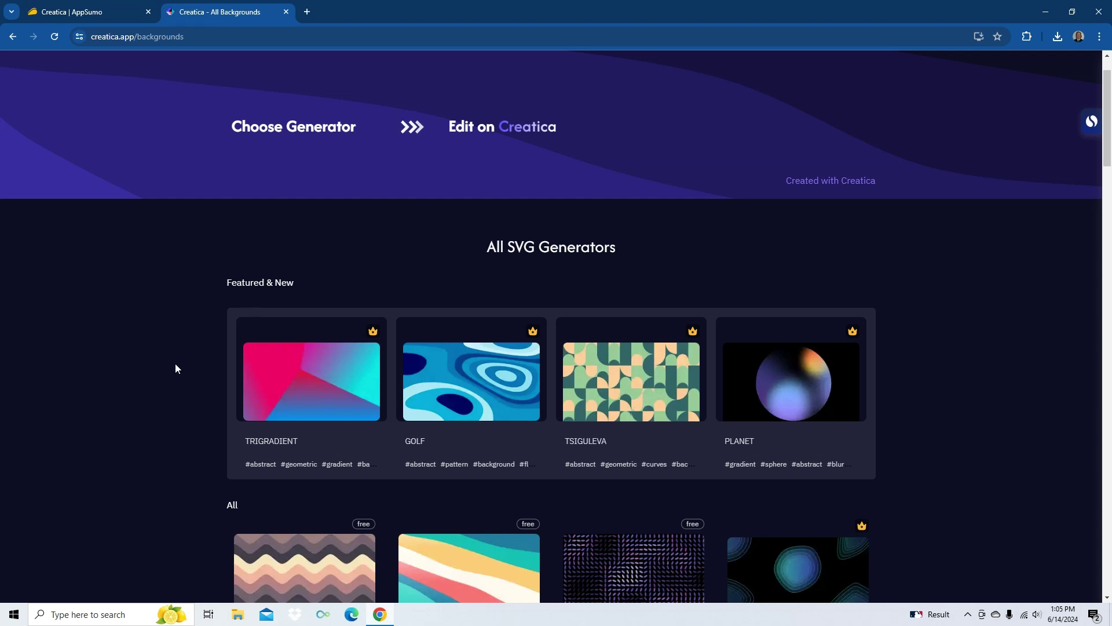
{"action": "scroll", "coordinate": [176, 368], "scroll_direction": "down", "scroll_amount": 2}
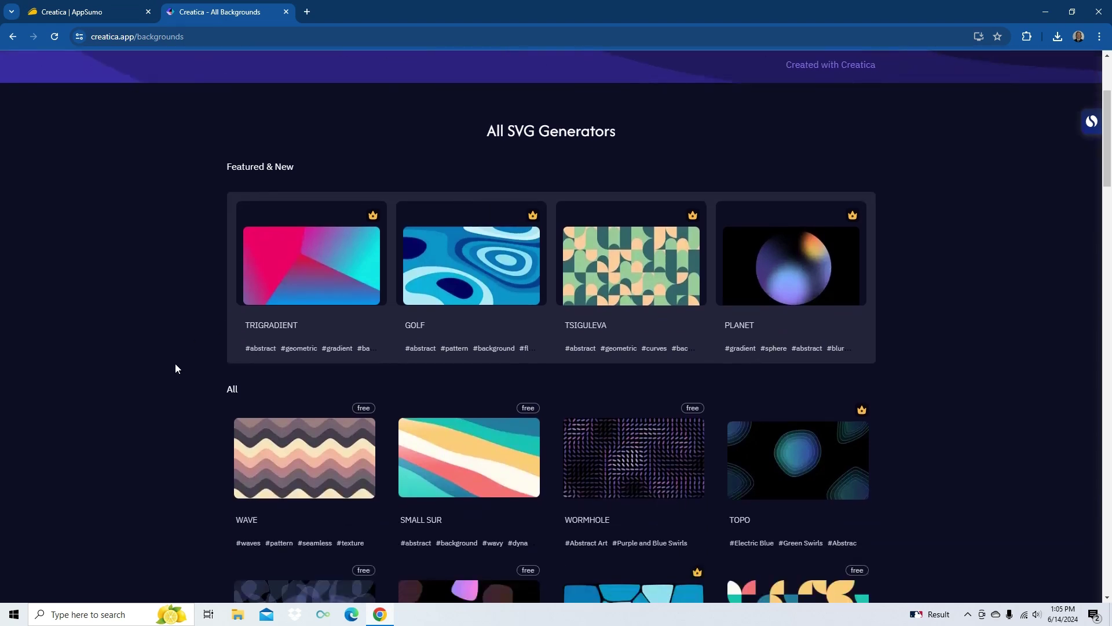
{"action": "scroll", "coordinate": [177, 368], "scroll_direction": "down", "scroll_amount": 2}
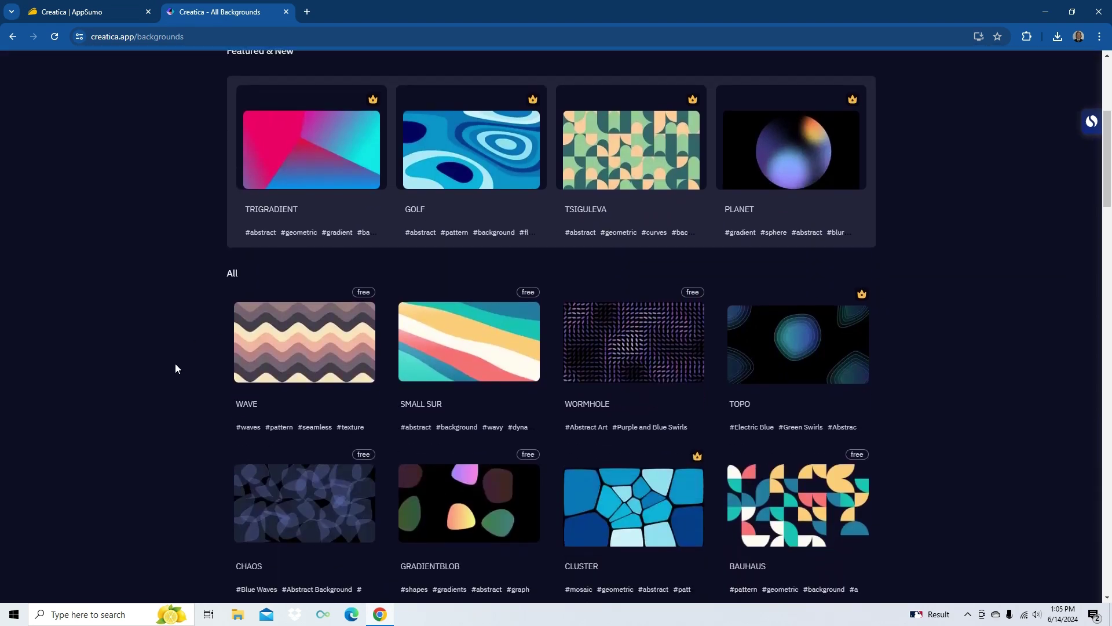
{"action": "scroll", "coordinate": [175, 364], "scroll_direction": "down", "scroll_amount": 2}
{"action": "scroll", "coordinate": [175, 364], "scroll_direction": "up", "scroll_amount": 3}
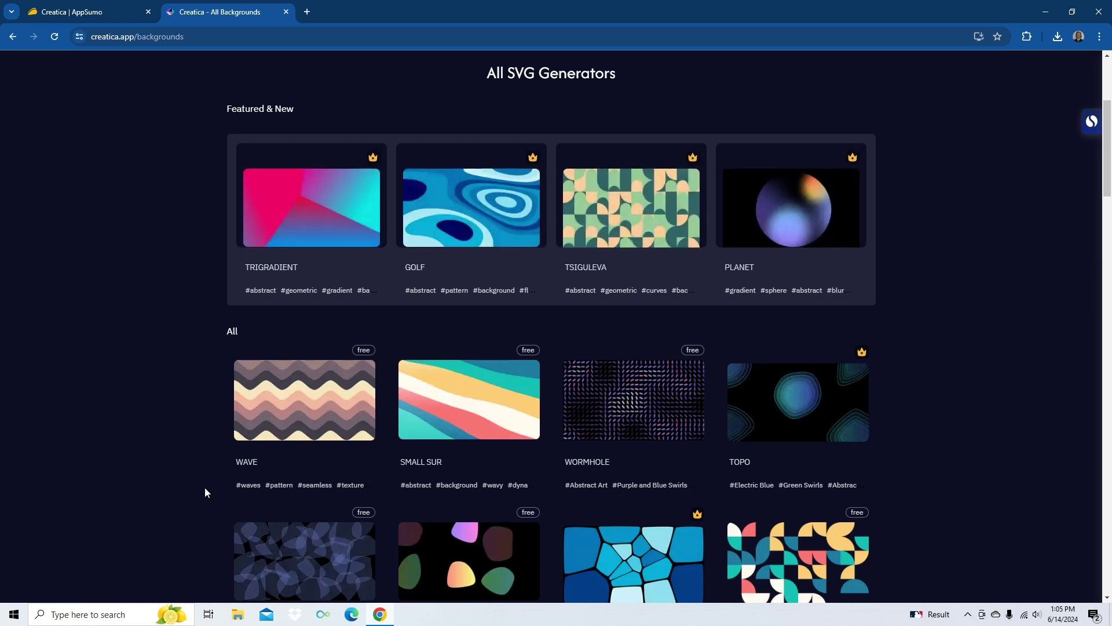
{"action": "scroll", "coordinate": [205, 492], "scroll_direction": "down", "scroll_amount": 2}
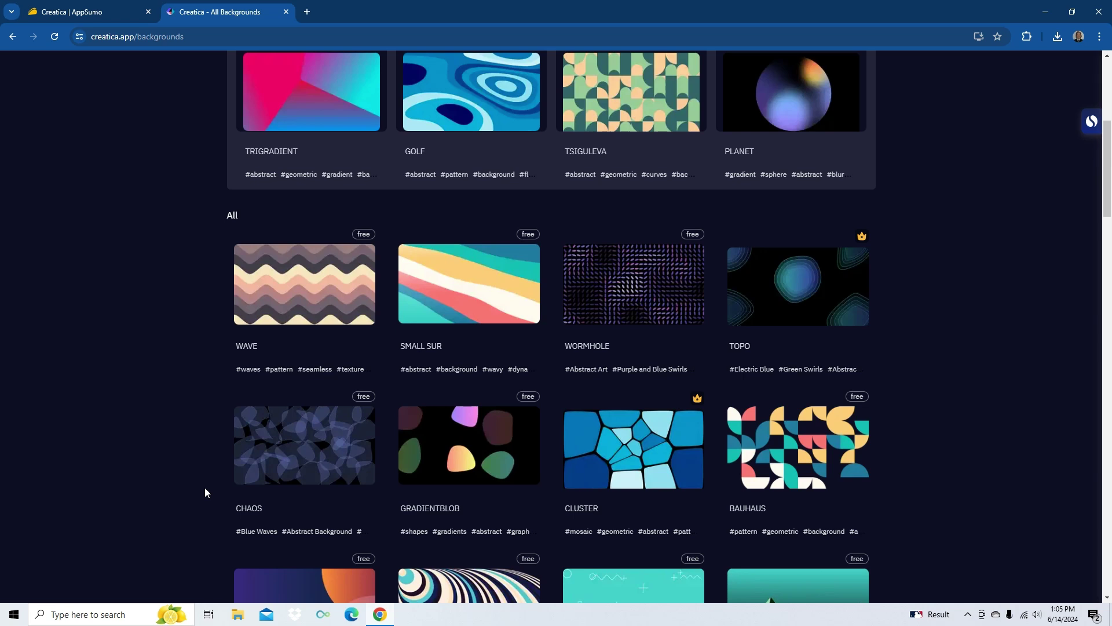
{"action": "scroll", "coordinate": [213, 210], "scroll_direction": "down", "scroll_amount": 2}
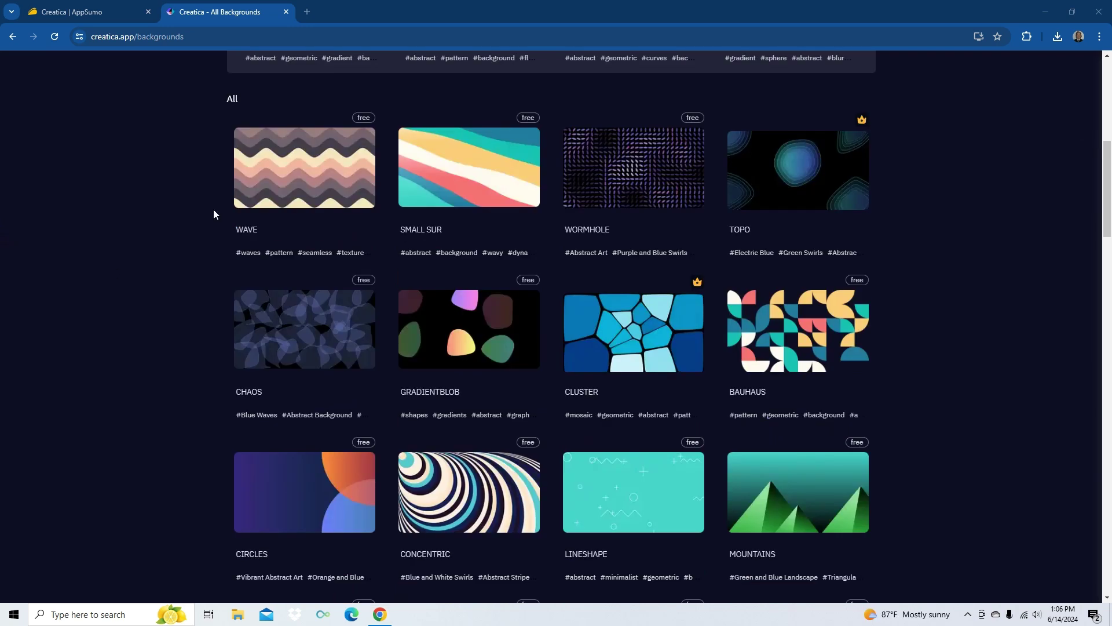
Open the Wave generator and change its frame from 900×512 to 899×513.
{"action": "left_click", "coordinate": [296, 190]}
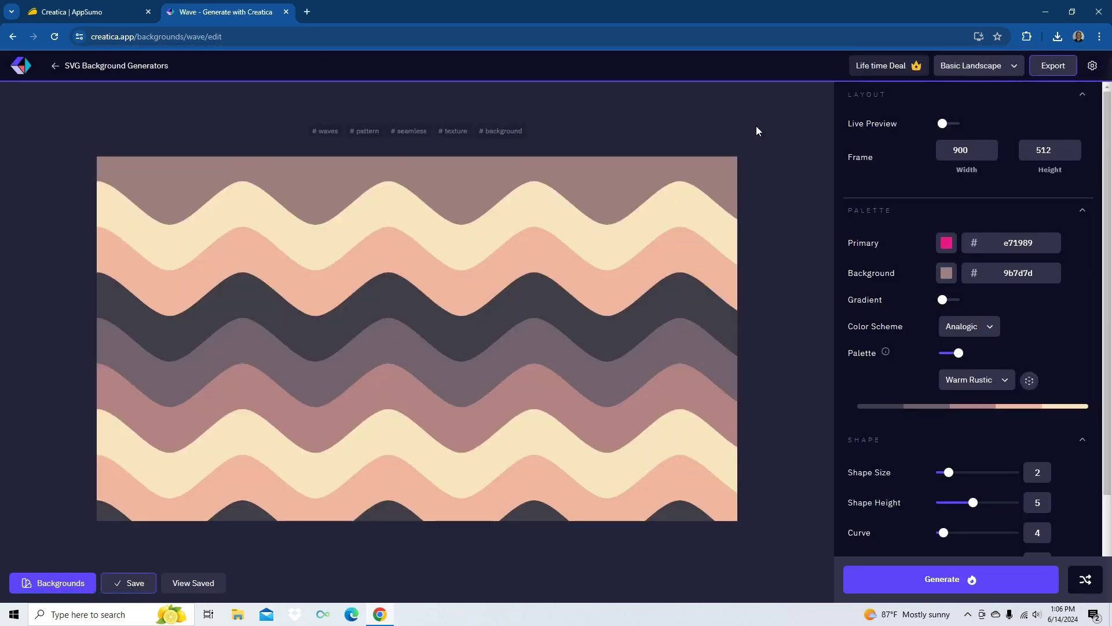
{"action": "left_click", "coordinate": [990, 153]}
{"action": "left_click", "coordinate": [989, 147]}
{"action": "left_click", "coordinate": [990, 154]}
{"action": "left_click", "coordinate": [990, 148]}
{"action": "left_click", "coordinate": [990, 147]}
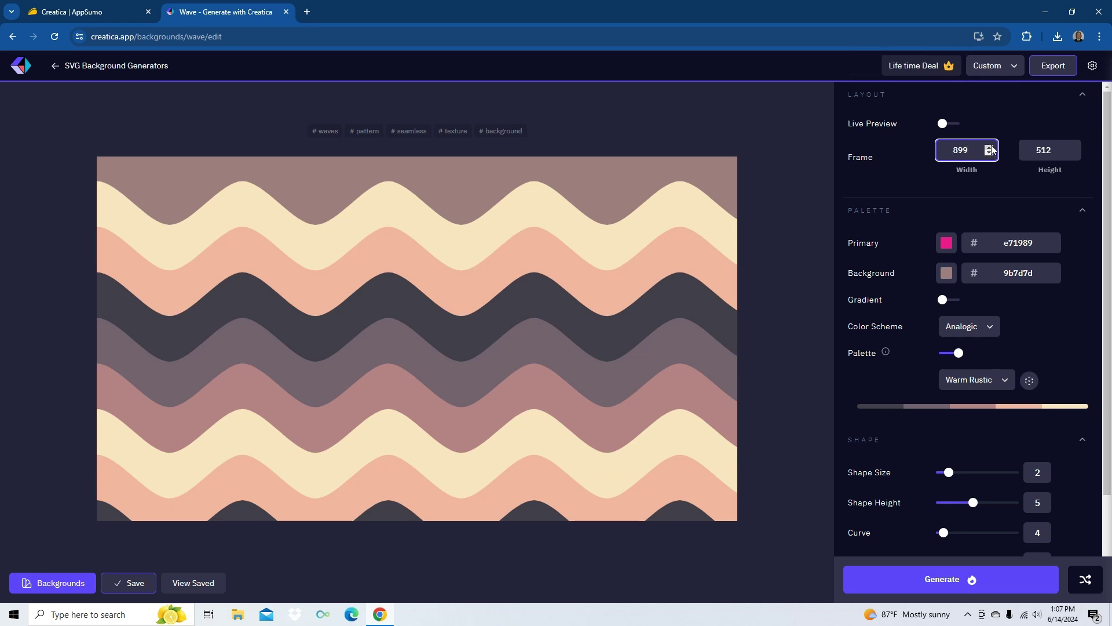
{"action": "left_click", "coordinate": [1066, 150]}
{"action": "left_click", "coordinate": [1072, 147]}
{"action": "left_click", "coordinate": [922, 212]}
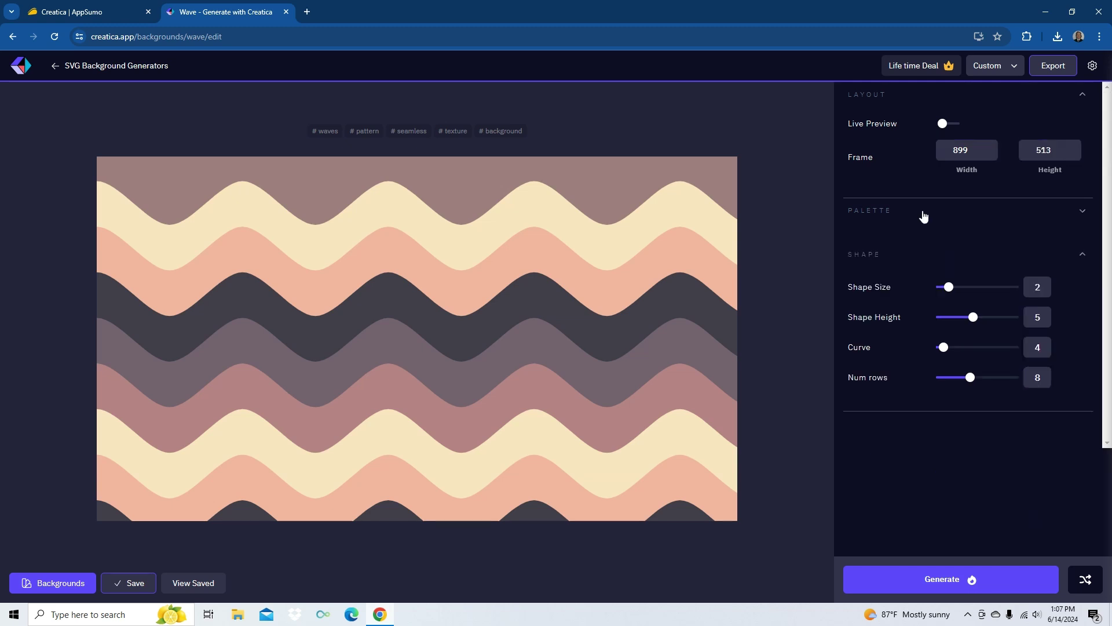
{"action": "left_click", "coordinate": [924, 215]}
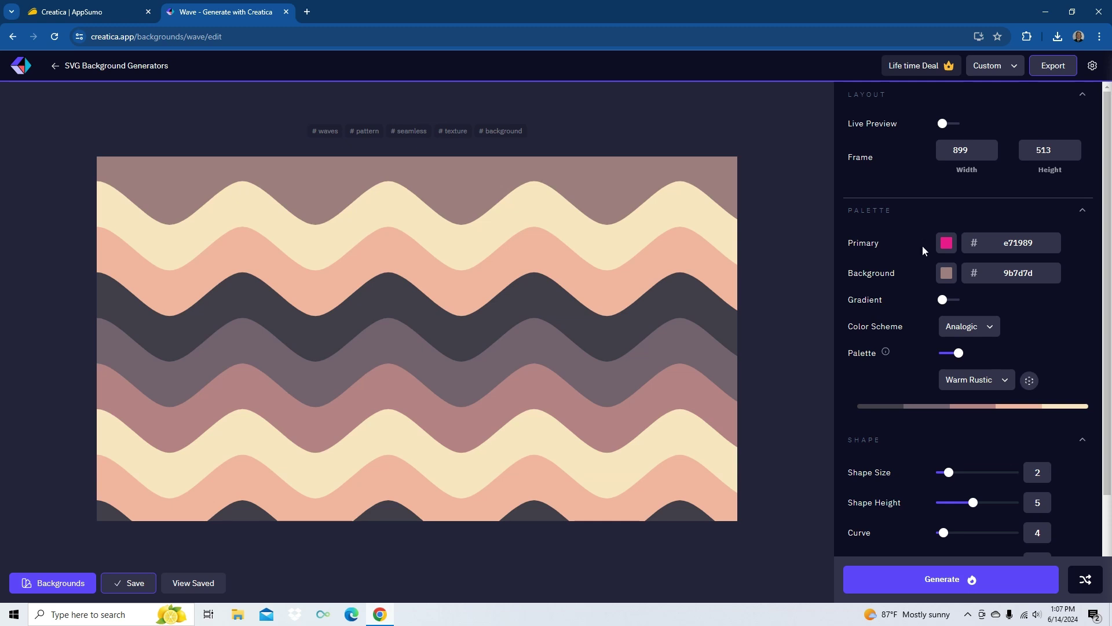
Set the Wave's primary colour to teal 019278.
{"action": "left_click", "coordinate": [943, 243]}
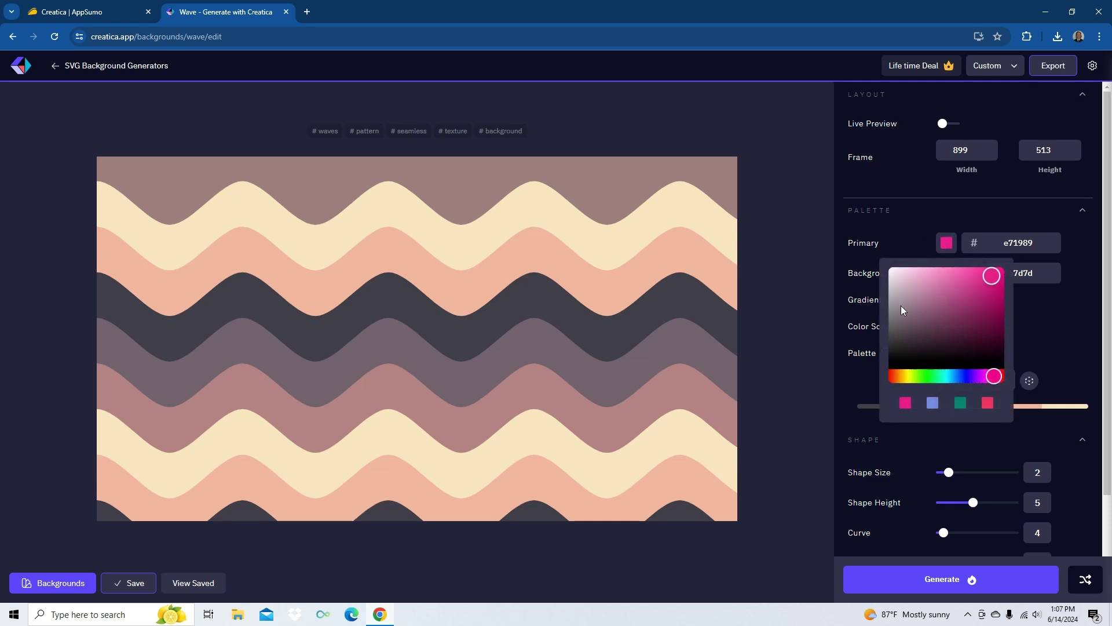
{"action": "left_click", "coordinate": [915, 314]}
{"action": "left_click", "coordinate": [958, 403]}
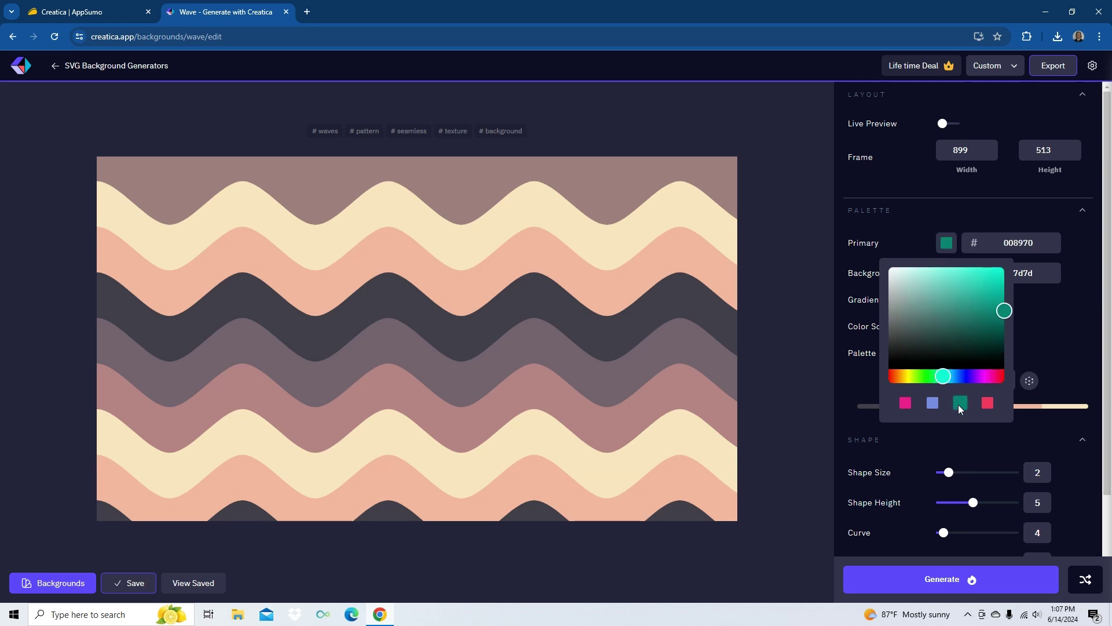
{"action": "left_click", "coordinate": [1005, 313]}
{"action": "left_click", "coordinate": [1044, 322]}
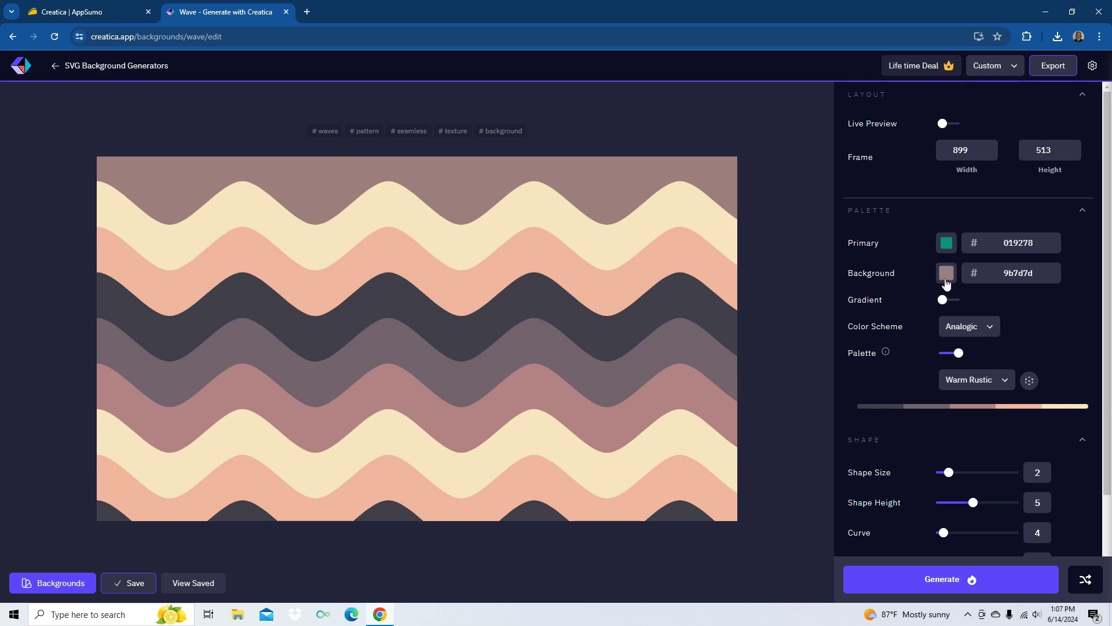
Set the Wave's background colour to bright red eb1212.
{"action": "left_click", "coordinate": [945, 277]}
{"action": "left_click", "coordinate": [1001, 308]}
{"action": "left_click", "coordinate": [1041, 316]}
Regenerate the wave, then enable Gradient with the Mono colour scheme and regenerate.
{"action": "left_click", "coordinate": [926, 581]}
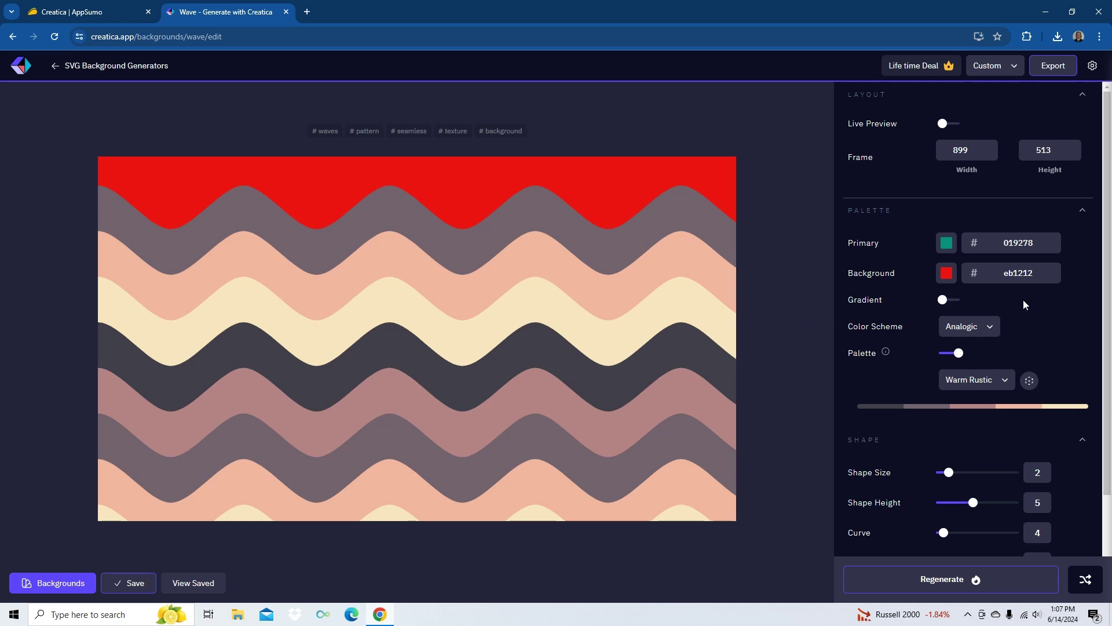
{"action": "left_click", "coordinate": [943, 300]}
{"action": "left_click", "coordinate": [969, 326]}
{"action": "left_click", "coordinate": [1006, 366]}
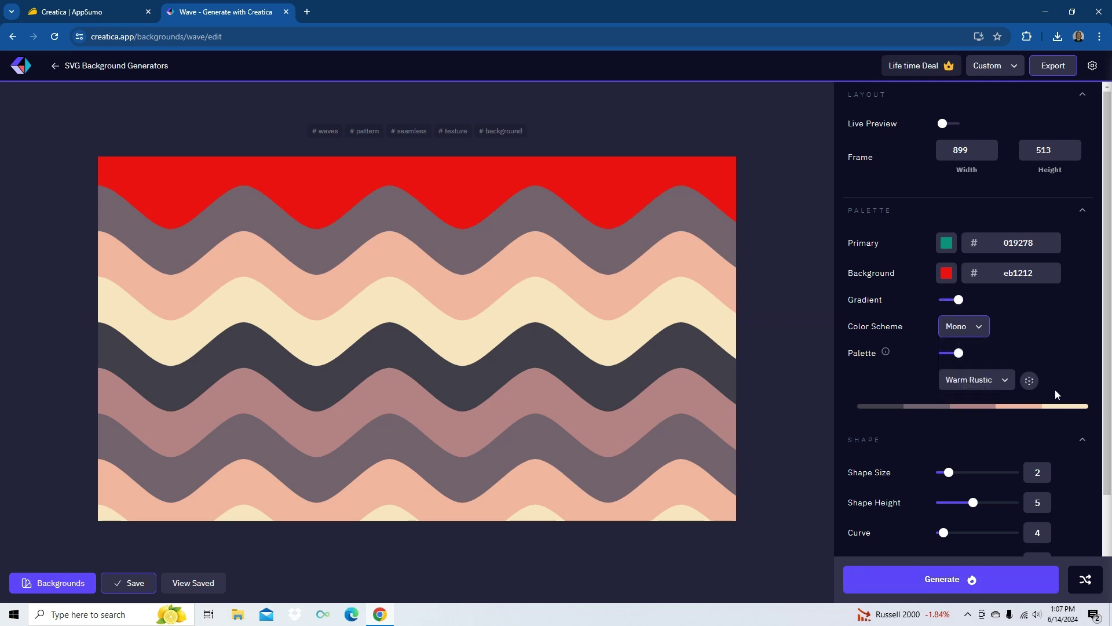
{"action": "left_click", "coordinate": [1026, 579]}
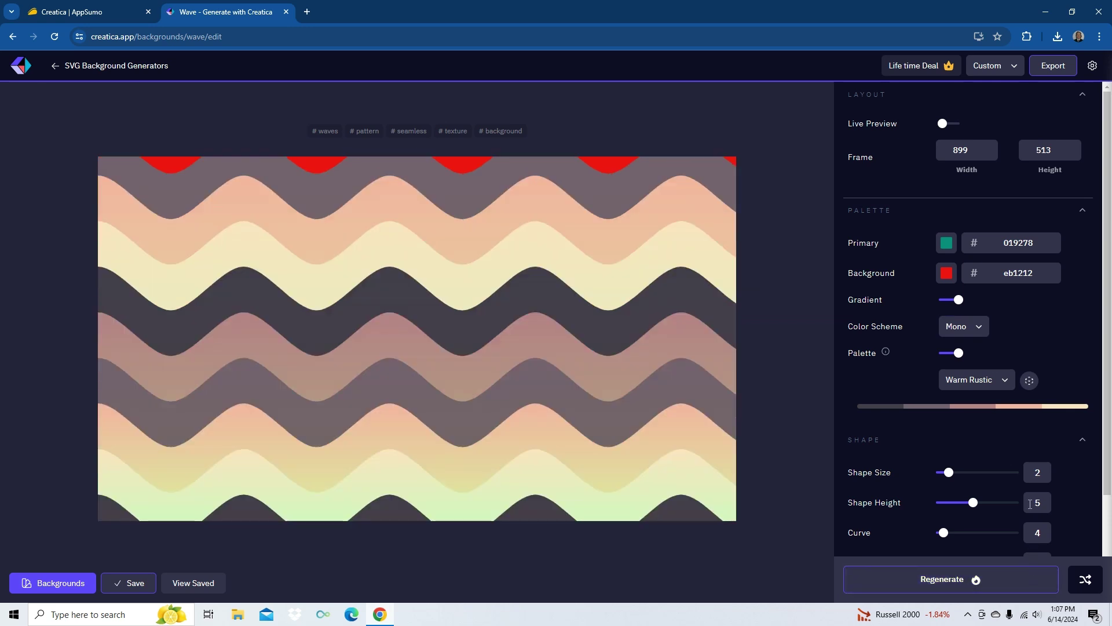
{"action": "scroll", "coordinate": [1058, 357], "scroll_direction": "down", "scroll_amount": 2}
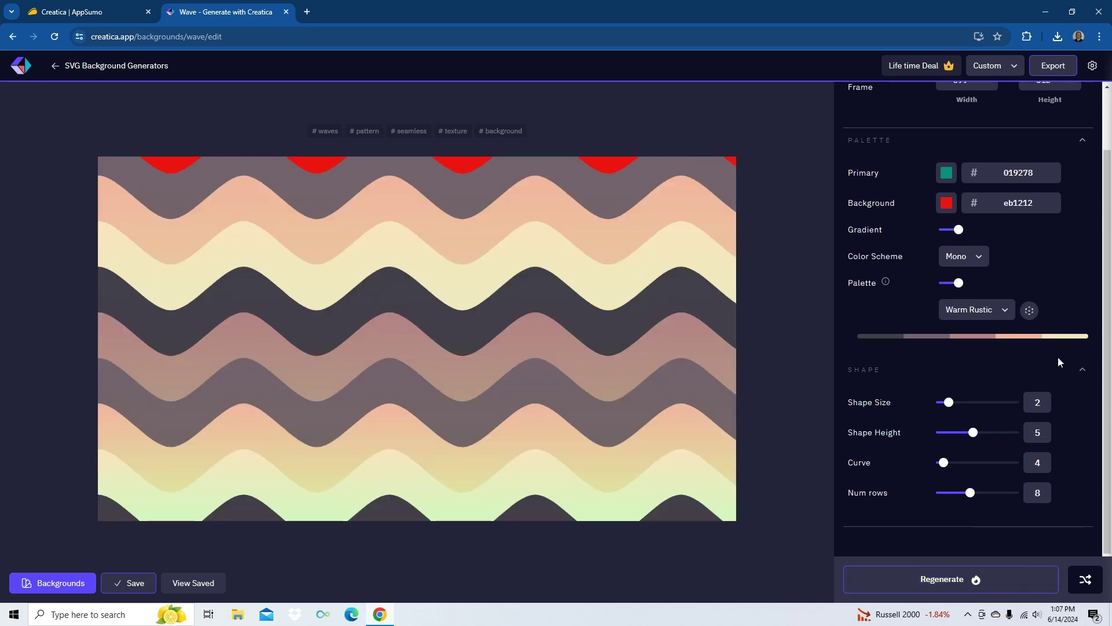
Increase Shape Size, set Curve to 47, regenerate the wave, then go back to the generator gallery.
{"action": "left_click_drag", "start_coordinate": [944, 404], "coordinate": [973, 402]}
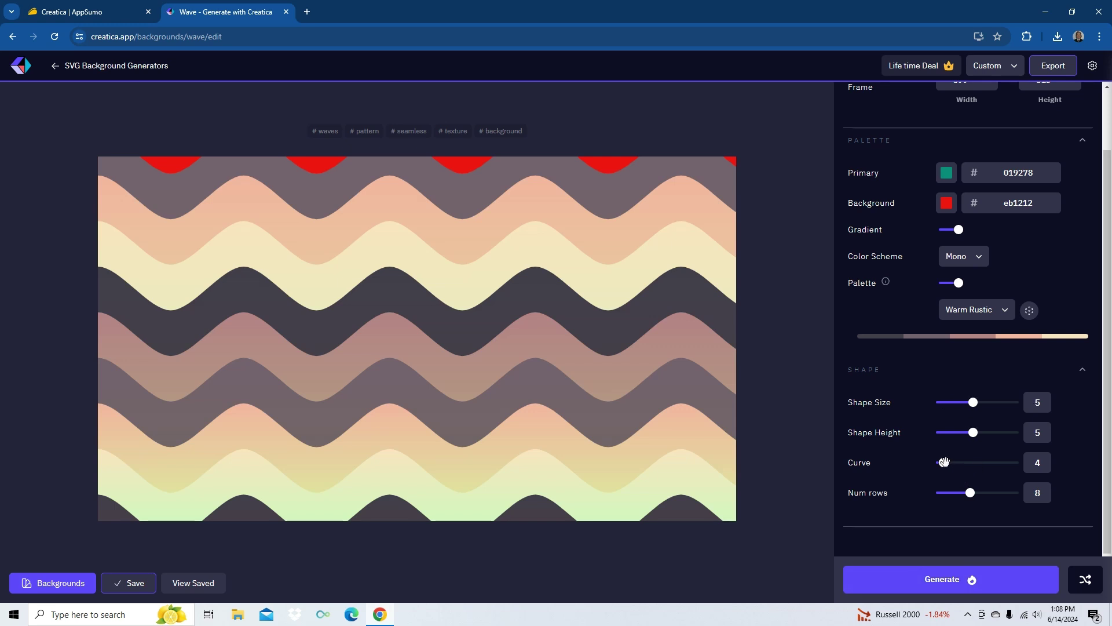
{"action": "left_click_drag", "start_coordinate": [944, 462], "coordinate": [959, 493]}
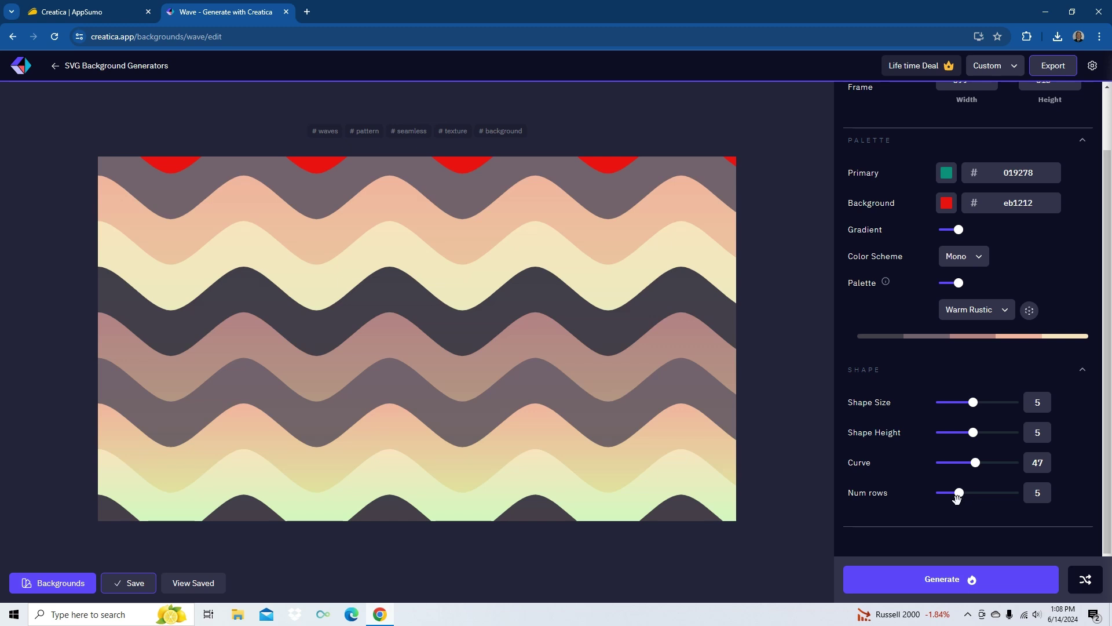
{"action": "left_click", "coordinate": [1006, 587]}
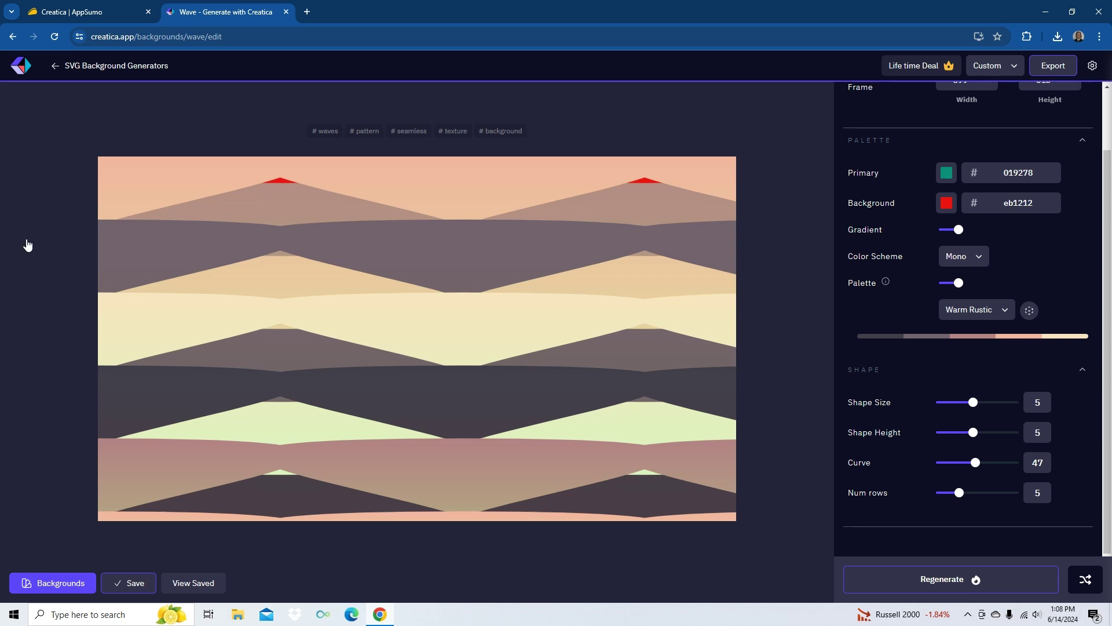
{"action": "key", "text": "alt+Left"}
Open the Mountains generator and set its frame to 1200×600.
{"action": "left_click", "coordinate": [787, 389]}
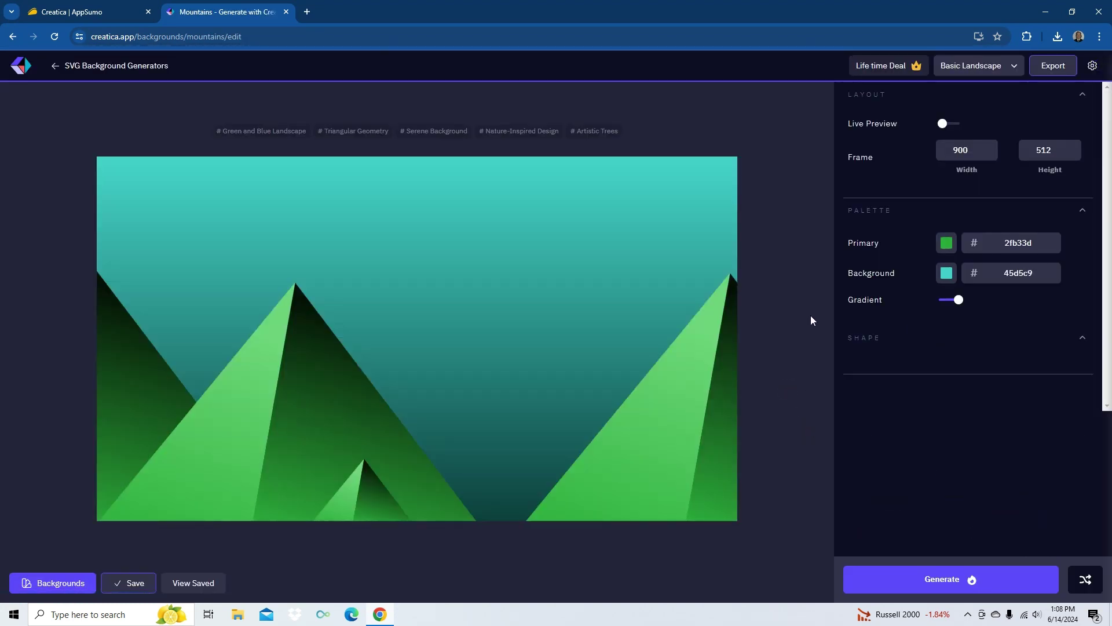
{"action": "left_click", "coordinate": [985, 150]}
{"action": "key", "text": "BackSpace"}
{"action": "key", "text": "BackSpace"}
{"action": "key", "text": "BackSpace"}
{"action": "type", "text": "1200"}
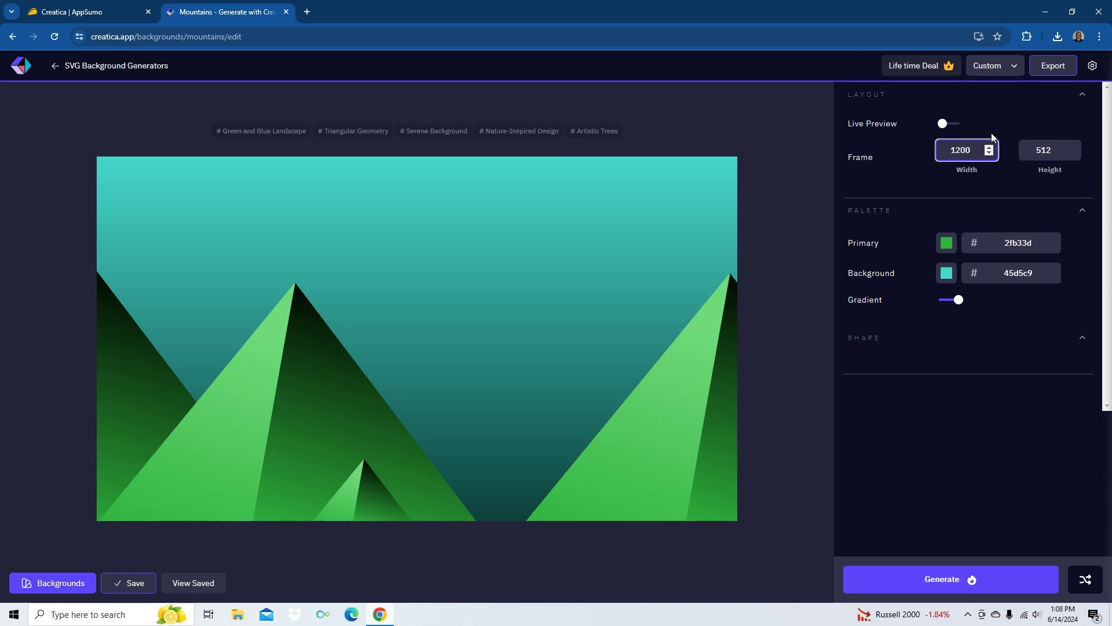
{"action": "key", "text": "Tab"}
{"action": "type", "text": "600"}
{"action": "left_click", "coordinate": [1037, 347]}
Set primary colour 492eb3 and background b5d645, then regenerate the mountains.
{"action": "left_click", "coordinate": [947, 243]}
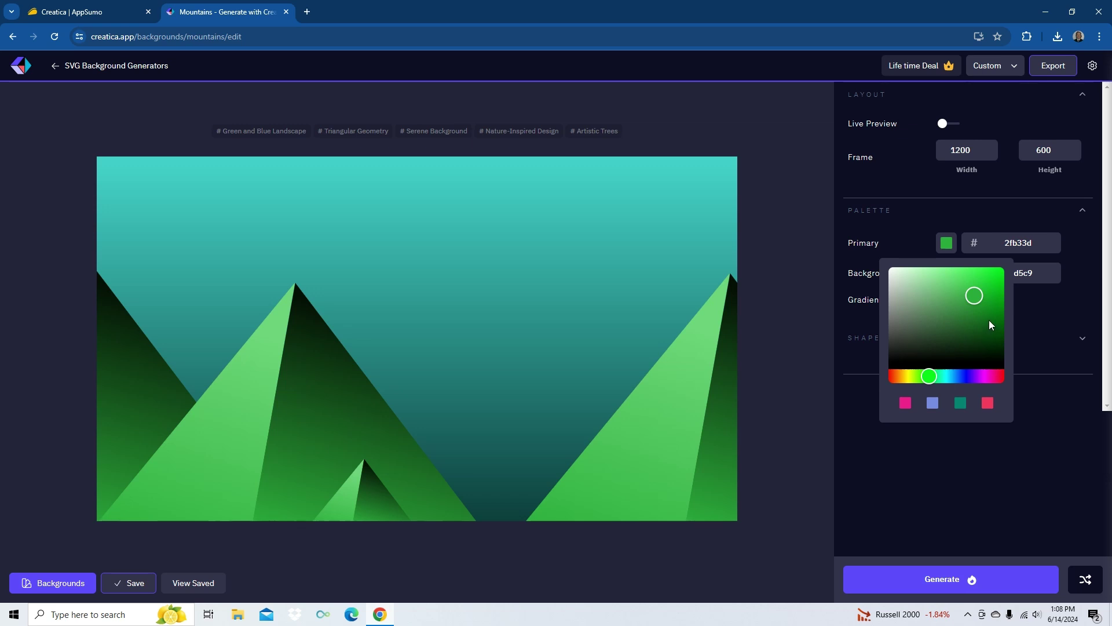
{"action": "left_click", "coordinate": [970, 376]}
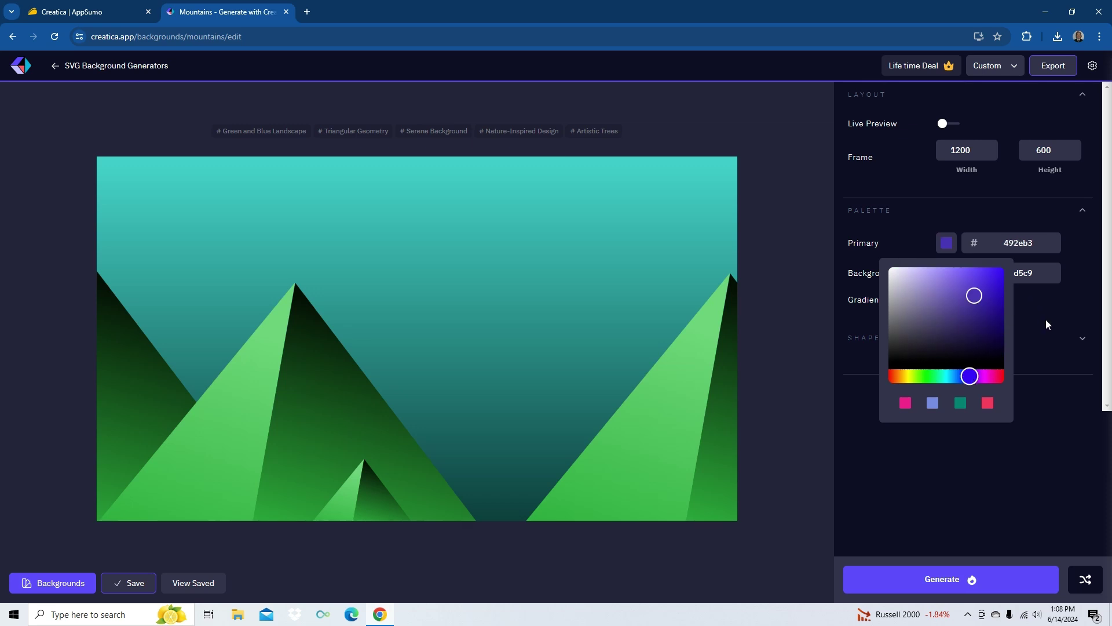
{"action": "left_click", "coordinate": [1046, 319]}
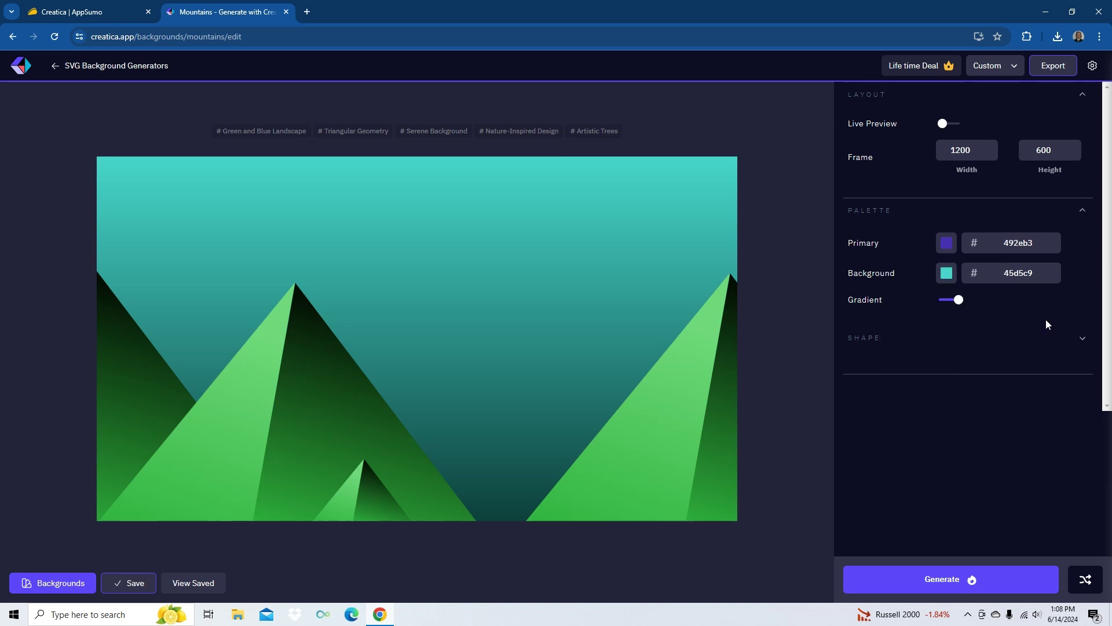
{"action": "left_click", "coordinate": [951, 276]}
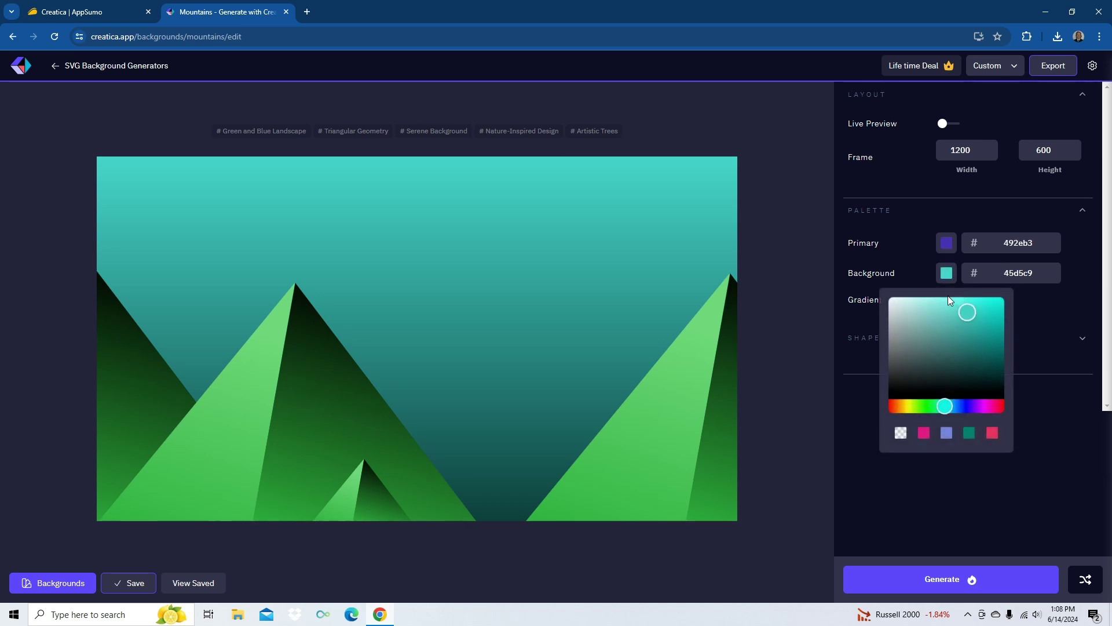
{"action": "left_click", "coordinate": [912, 406]}
{"action": "left_click", "coordinate": [1043, 427]}
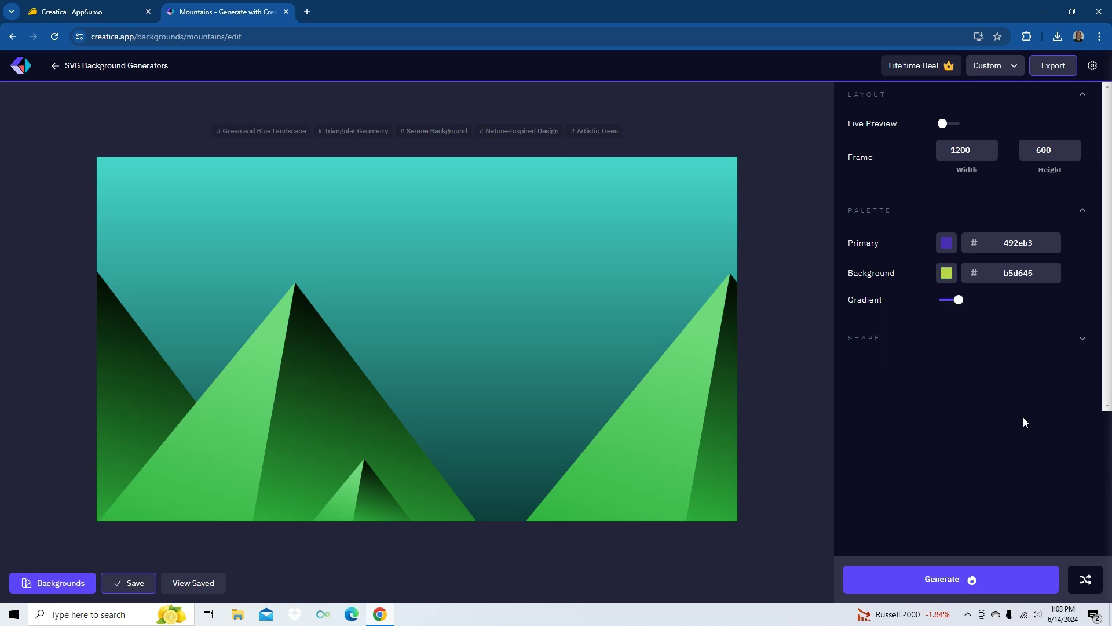
{"action": "left_click", "coordinate": [1008, 579]}
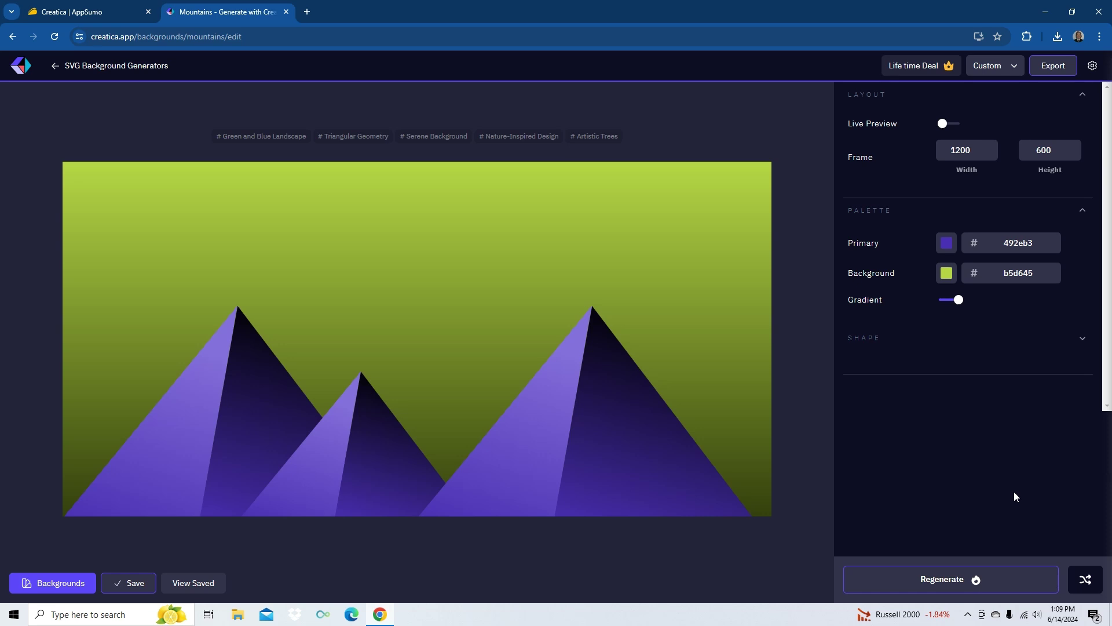
Go back to SVG Background Generators and scroll to the All grid of free and premium generators.
{"action": "left_click", "coordinate": [108, 68]}
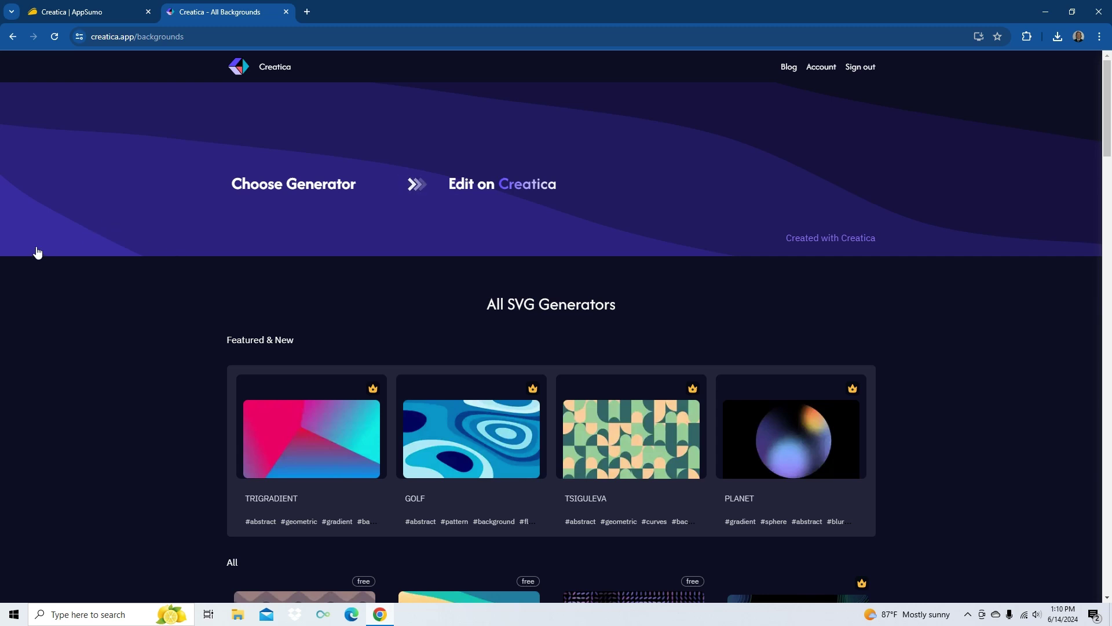
{"action": "scroll", "coordinate": [734, 332], "scroll_direction": "down", "scroll_amount": 8}
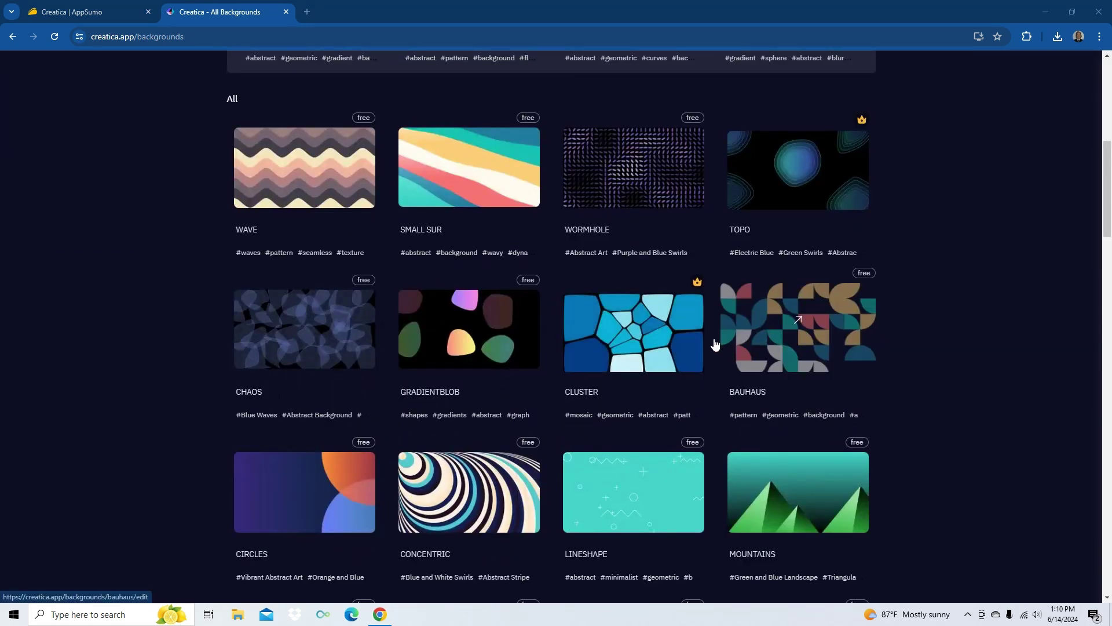
Open the Gradientblob generator and set its frame to 600 × 480.
{"action": "left_click", "coordinate": [684, 348]}
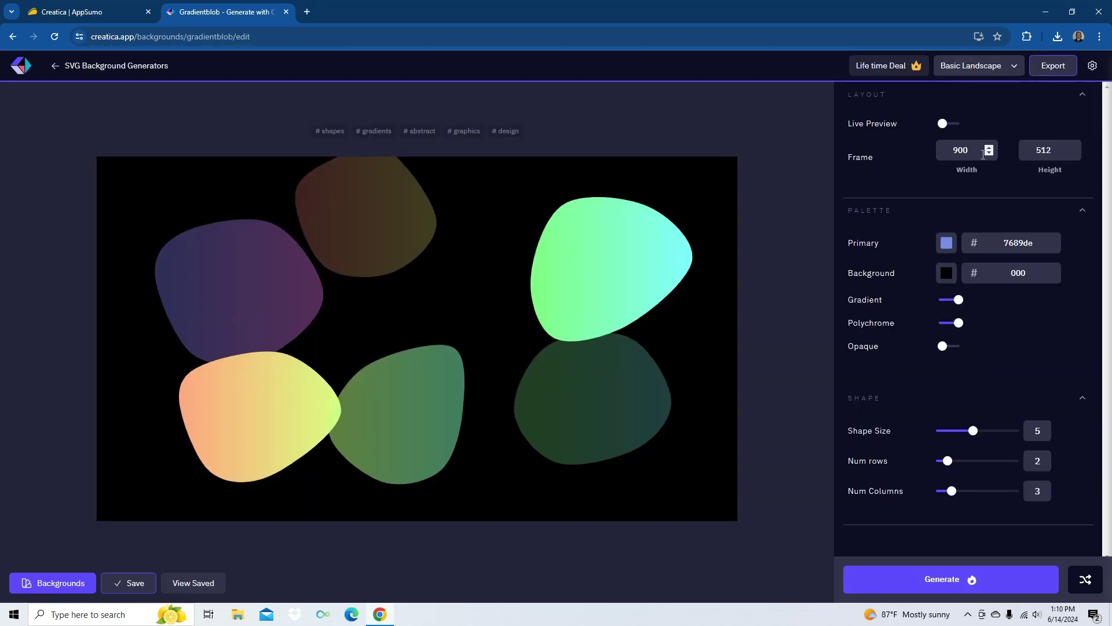
{"action": "double_click", "coordinate": [983, 152]}
{"action": "type", "text": "600"}
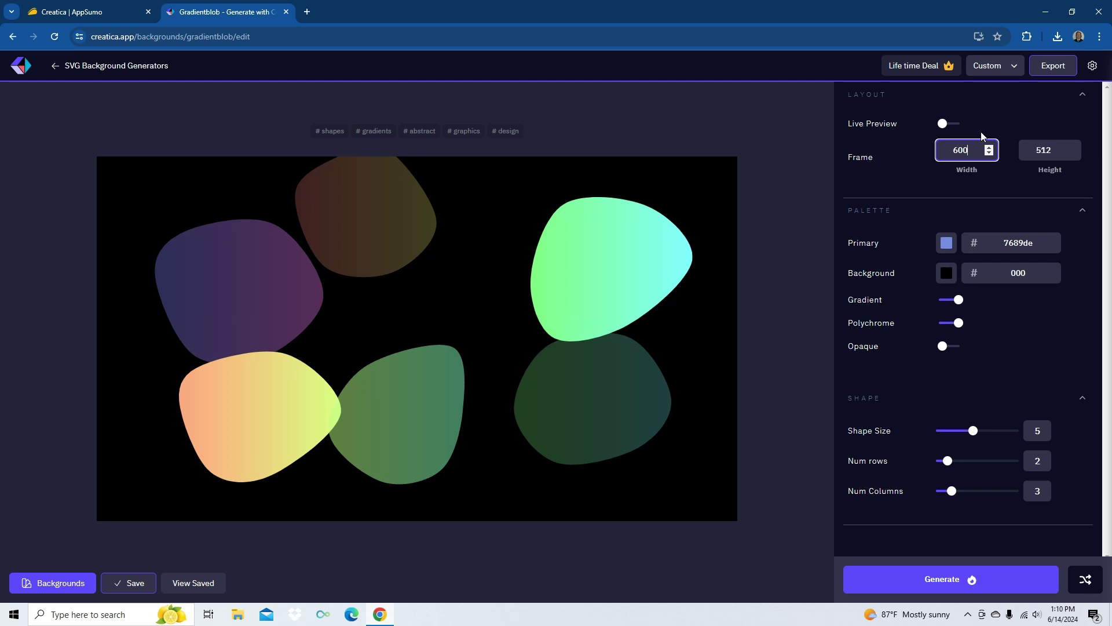
{"action": "double_click", "coordinate": [1055, 157]}
{"action": "type", "text": "480"}
{"action": "left_click", "coordinate": [1020, 124]}
Change the primary colour to orange-red d74119.
{"action": "left_click", "coordinate": [947, 244]}
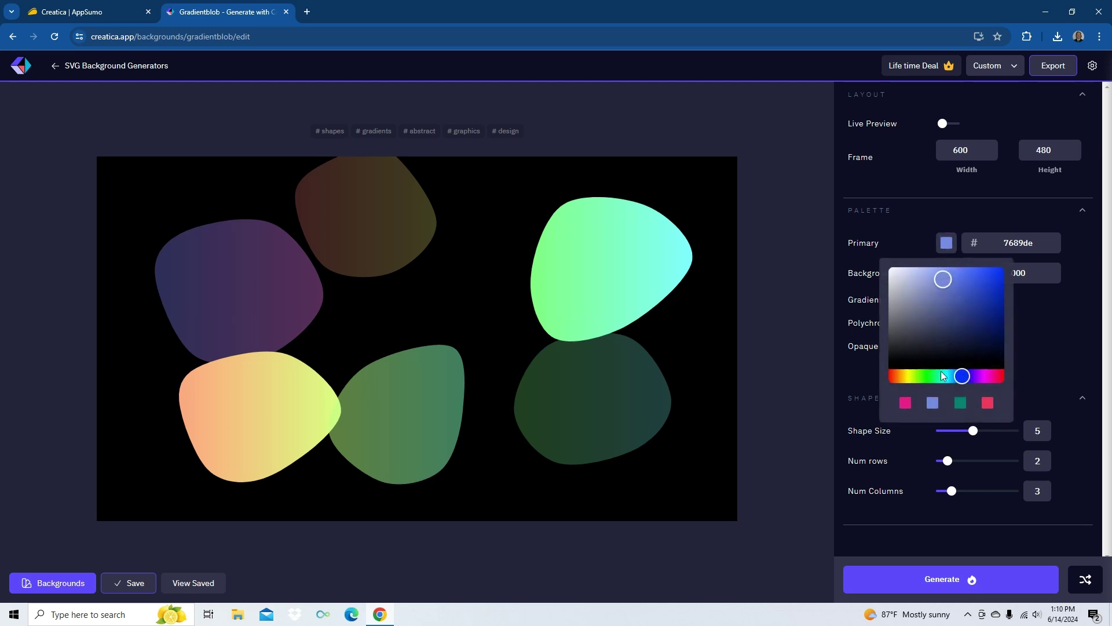
{"action": "left_click", "coordinate": [899, 377]}
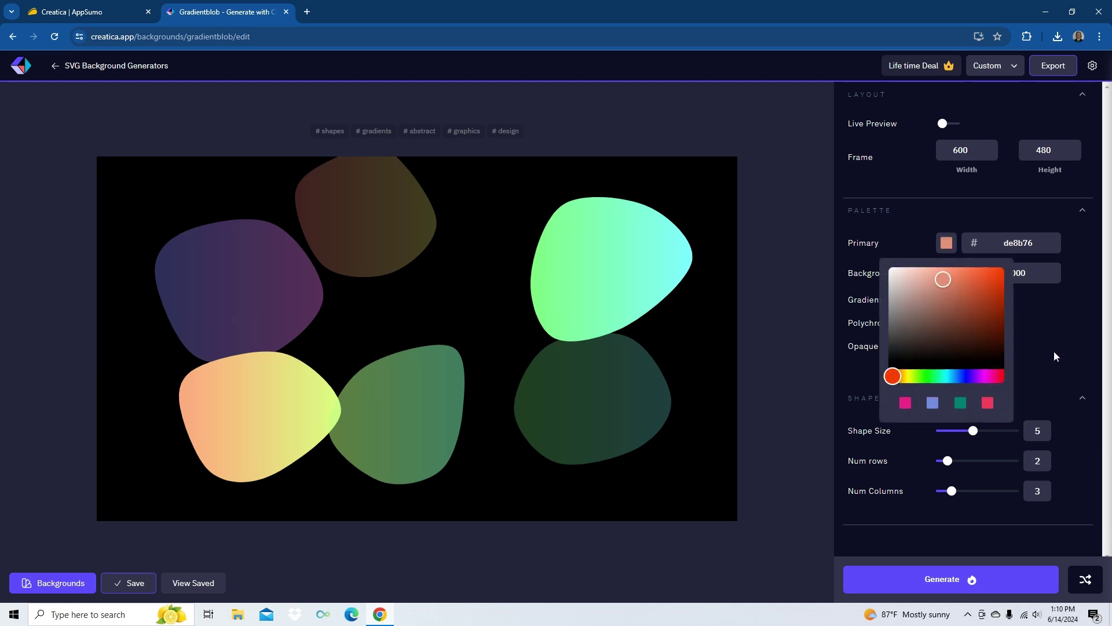
{"action": "left_click", "coordinate": [997, 283]}
{"action": "left_click", "coordinate": [1076, 336]}
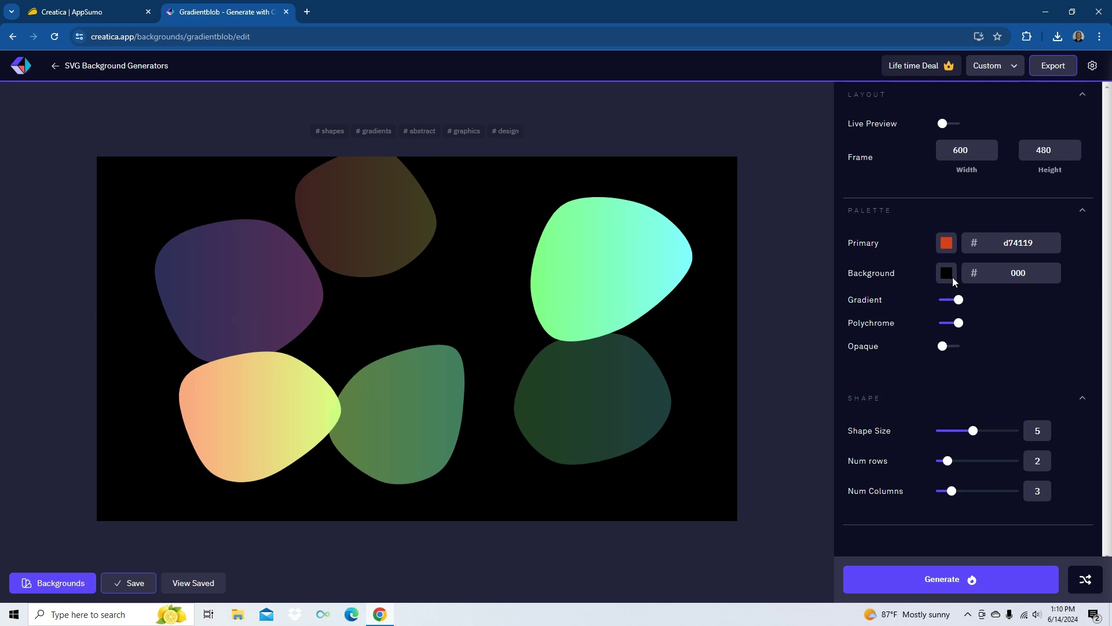
Set the background colour to red c40d0d.
{"action": "left_click", "coordinate": [950, 275]}
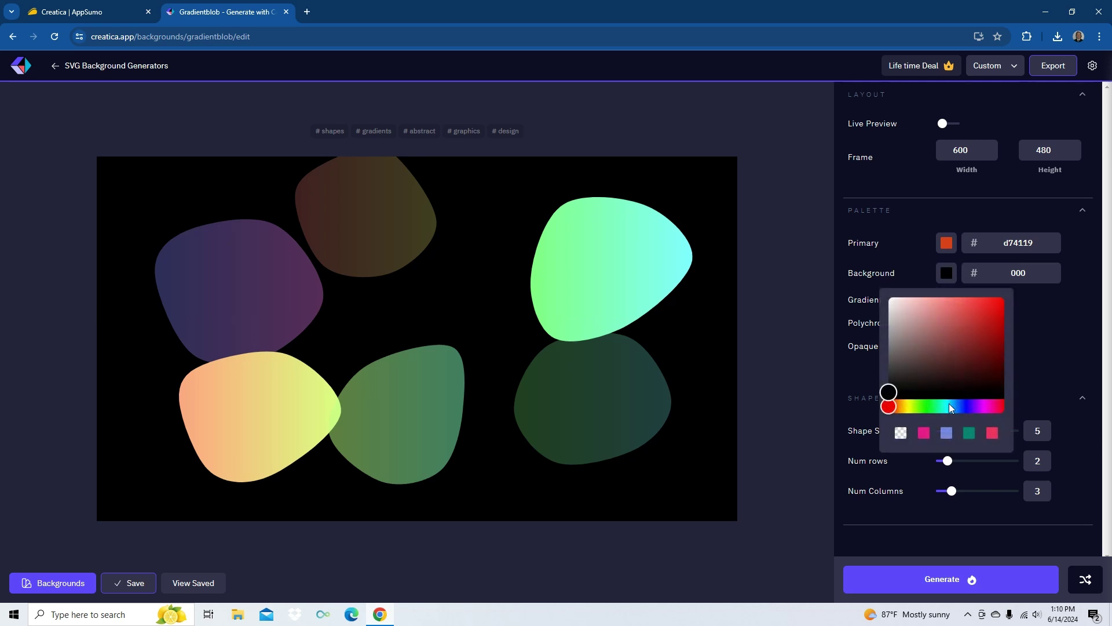
{"action": "left_click", "coordinate": [952, 405]}
{"action": "left_click", "coordinate": [1059, 340]}
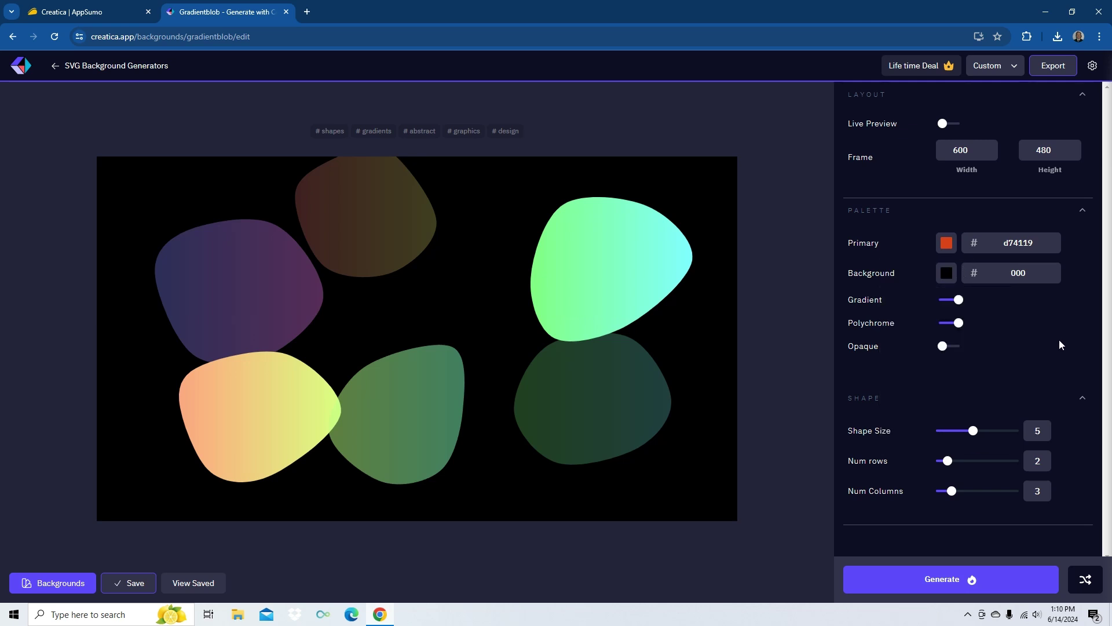
{"action": "left_click", "coordinate": [947, 272]}
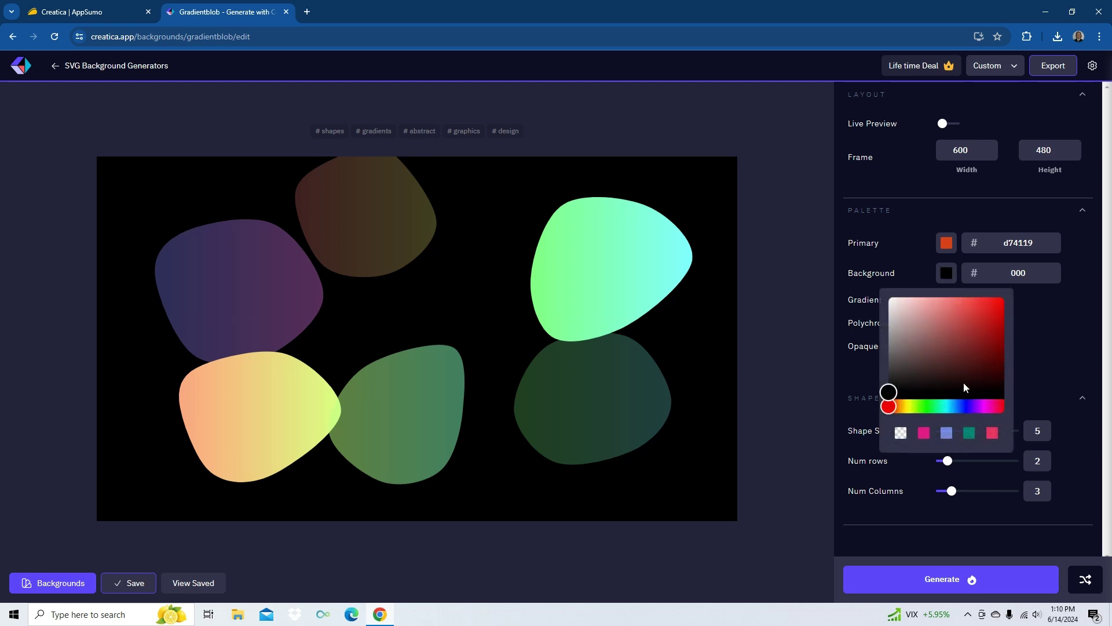
{"action": "left_click", "coordinate": [998, 323]}
{"action": "left_click", "coordinate": [1041, 345]}
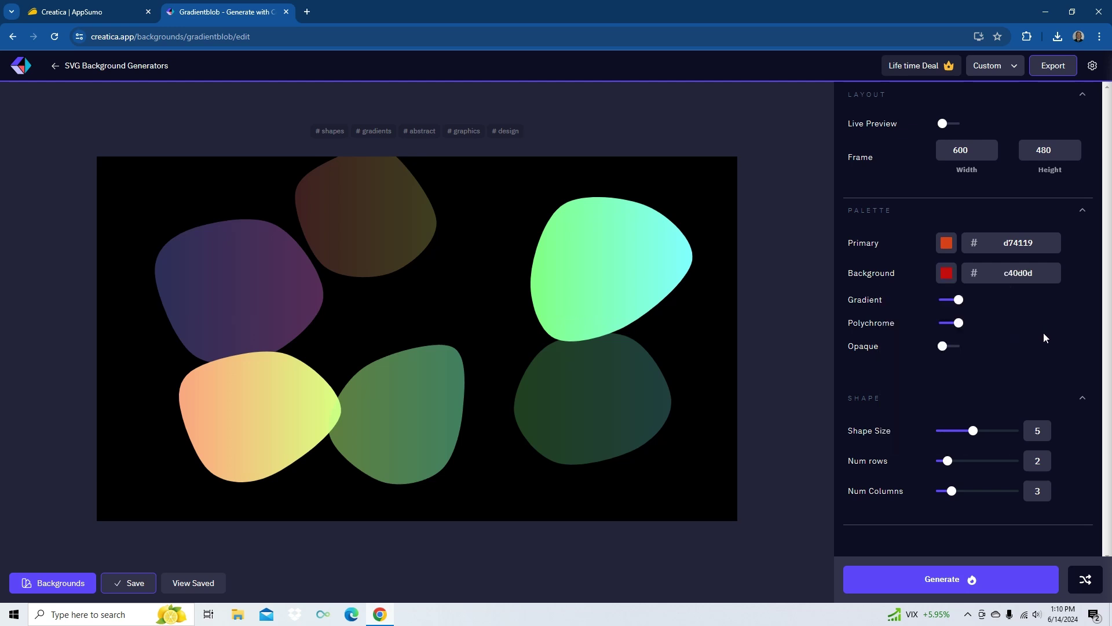
Switch the primary colour to teal 1ad6ba.
{"action": "left_click", "coordinate": [946, 243]}
{"action": "left_click", "coordinate": [944, 377]}
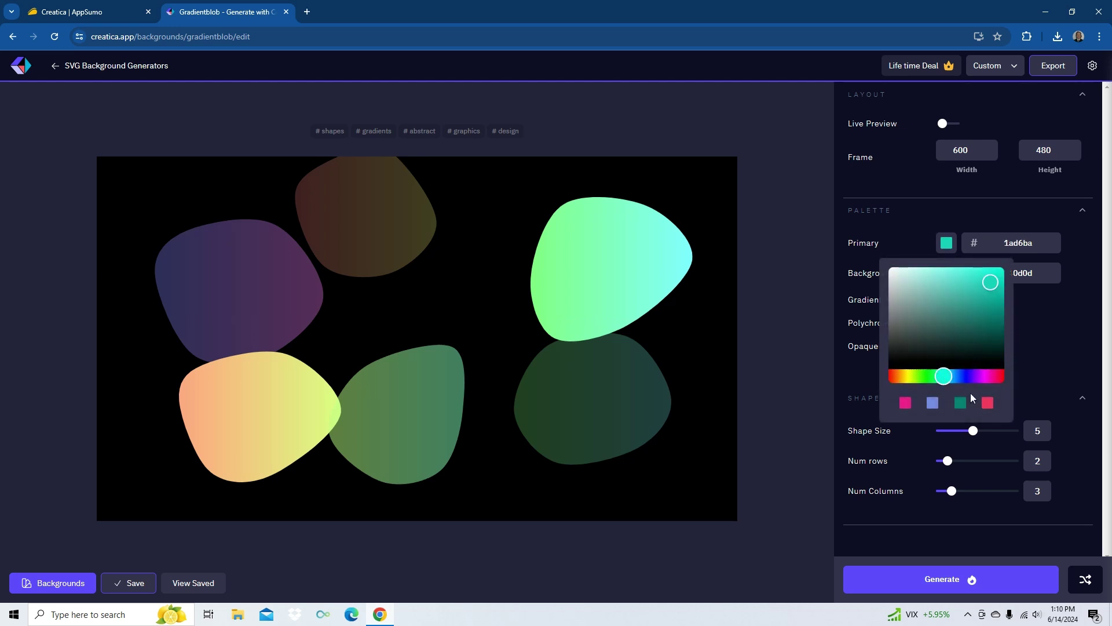
{"action": "left_click", "coordinate": [1025, 372]}
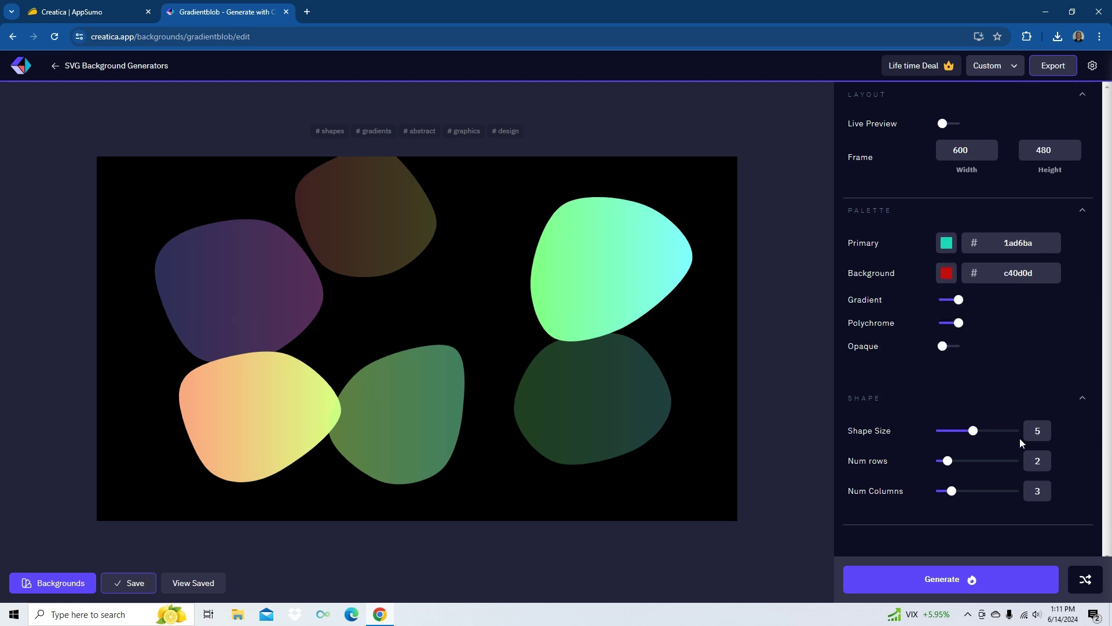
Raise the blob shape size to 7 and columns to 13, then regenerate the pattern.
{"action": "left_click_drag", "start_coordinate": [980, 439], "coordinate": [990, 438]}
{"action": "left_click", "coordinate": [989, 491]}
{"action": "left_click", "coordinate": [1009, 588]}
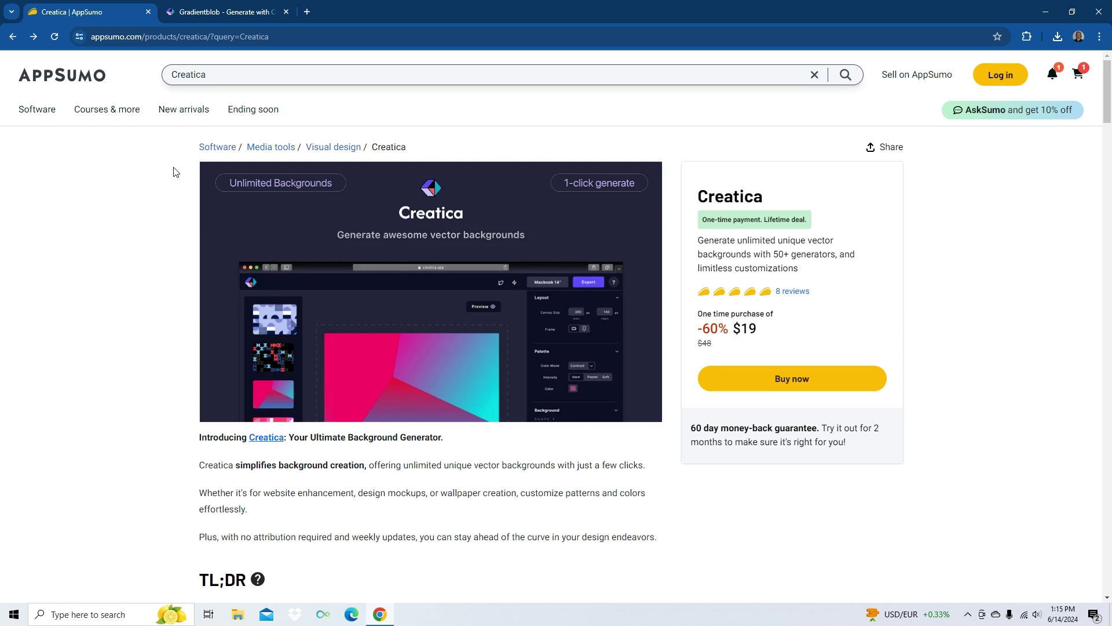
Review the AppSumo Creatica deal: $19 one-time lifetime price, 60% off $48.
{"action": "mouse_move", "coordinate": [346, 261]}
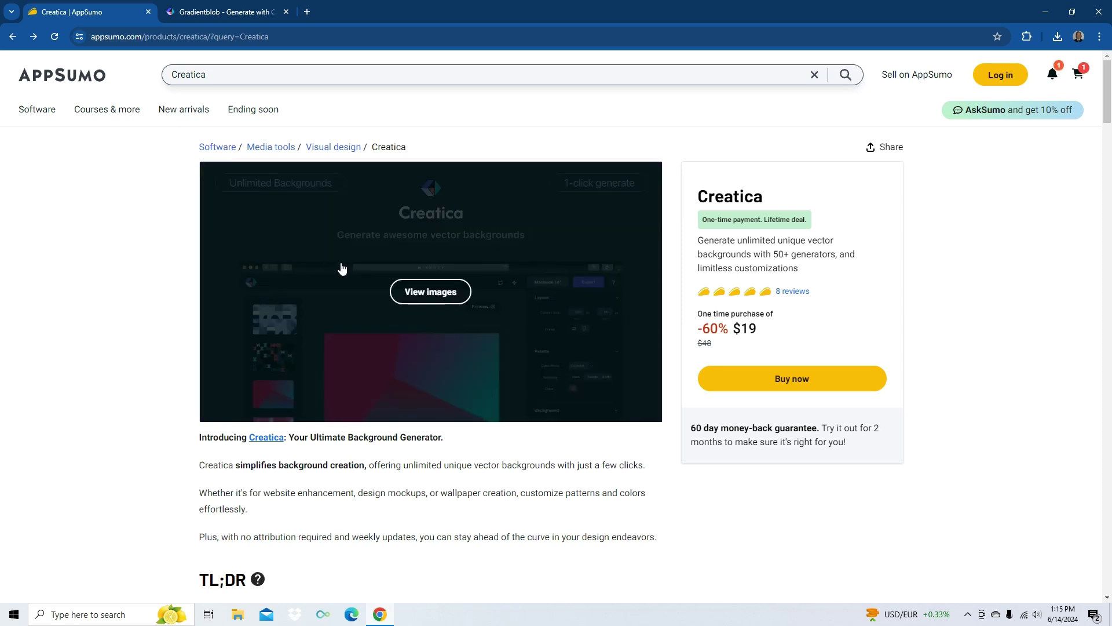